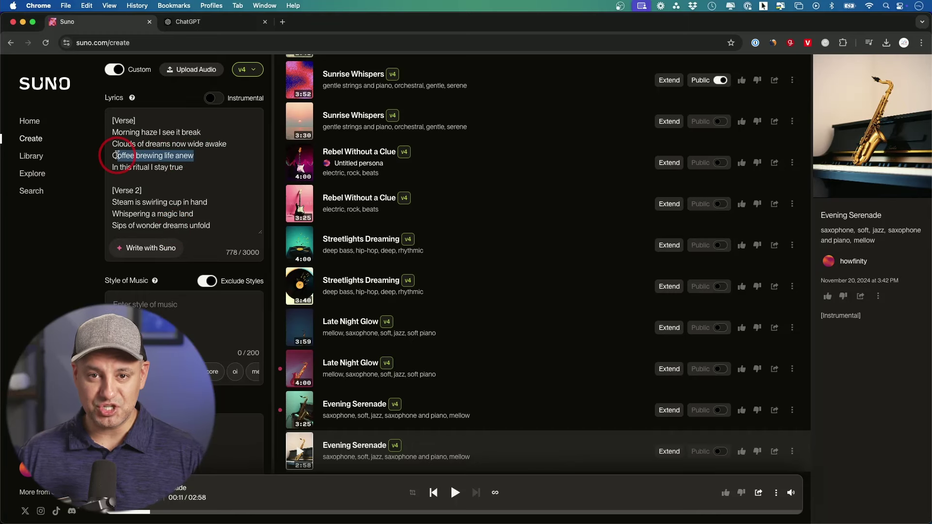
# Step: Cut the 'Coffee brewing life anew' lyric line, then restore it with undo
pyautogui.press('BackSpace')
pyautogui.press('BackSpace')
pyautogui.press('BackSpace')
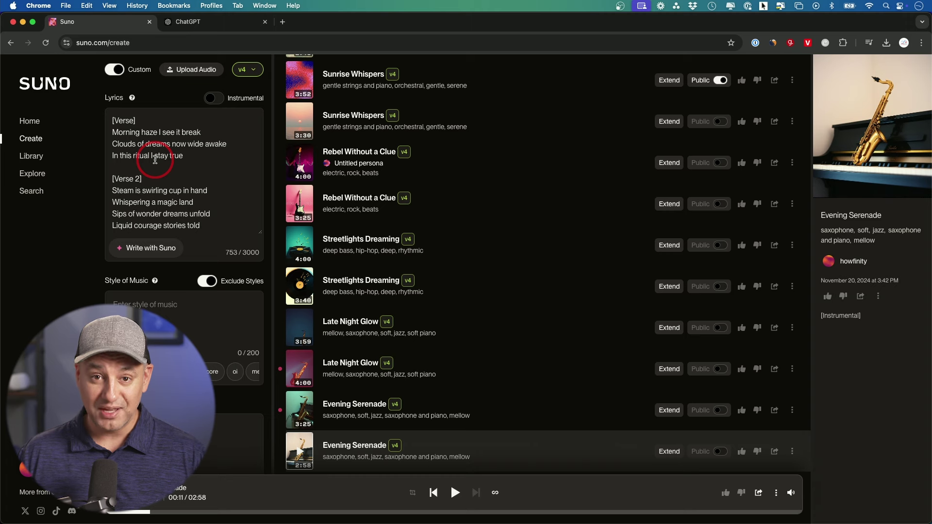
pyautogui.press('Return')
pyautogui.write('C')
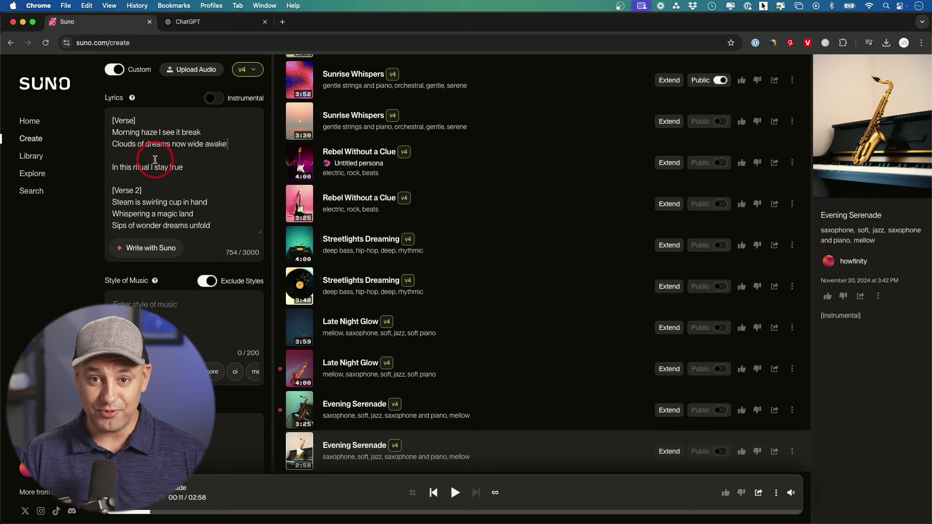
pyautogui.press('super+z')
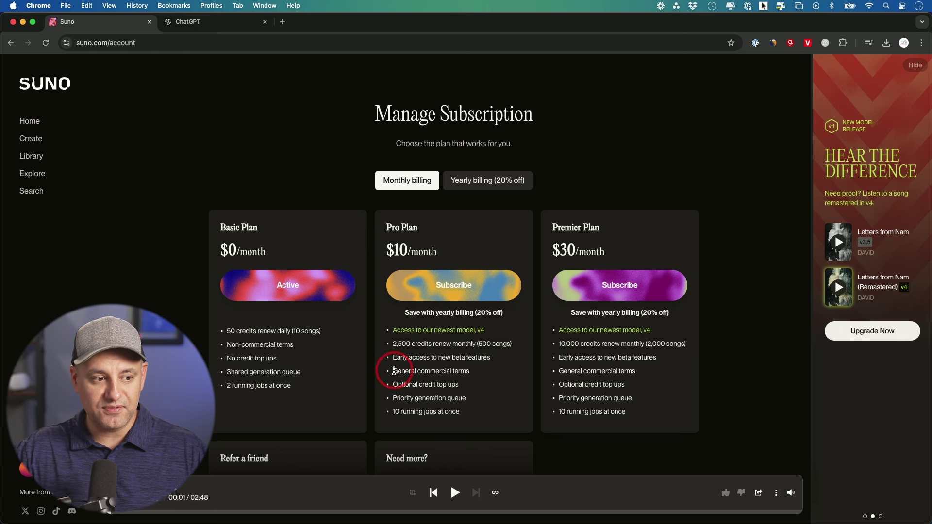
# Step: Highlight and deselect the Pro plan's General commercial terms perk, then scroll down the plans
pyautogui.moveTo(394, 371); pyautogui.dragTo(469, 371)
pyautogui.click(478, 372)
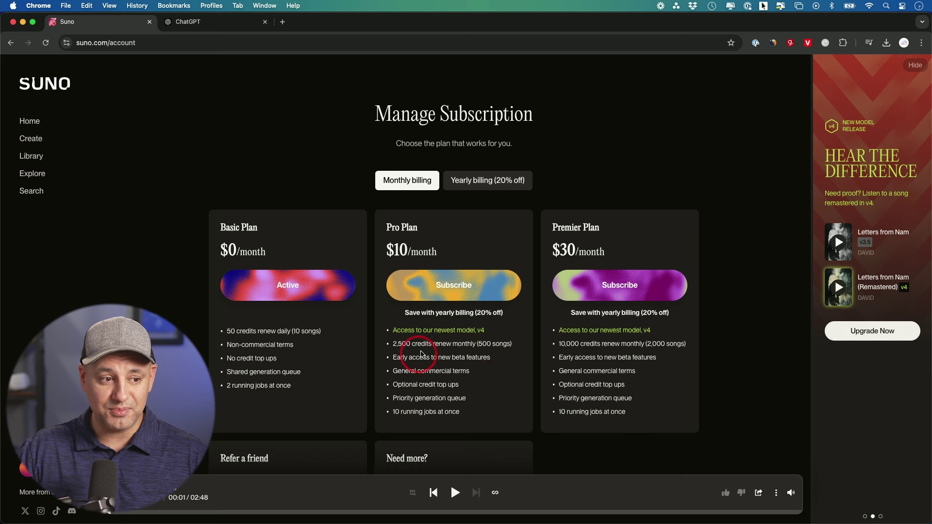
pyautogui.scroll(-1, 429, 353)
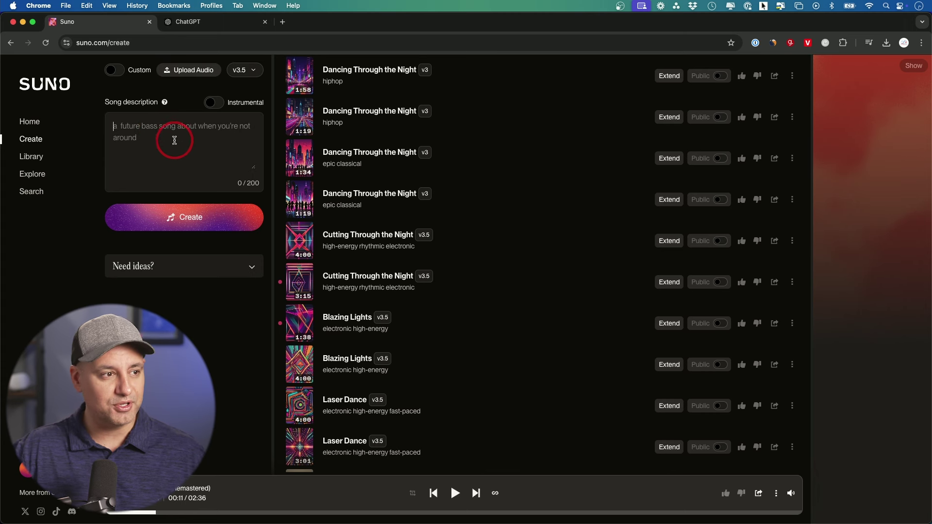
# Step: Switch the model to v4, toggling Instrumental on and back off to keep vocals
pyautogui.click(240, 72)
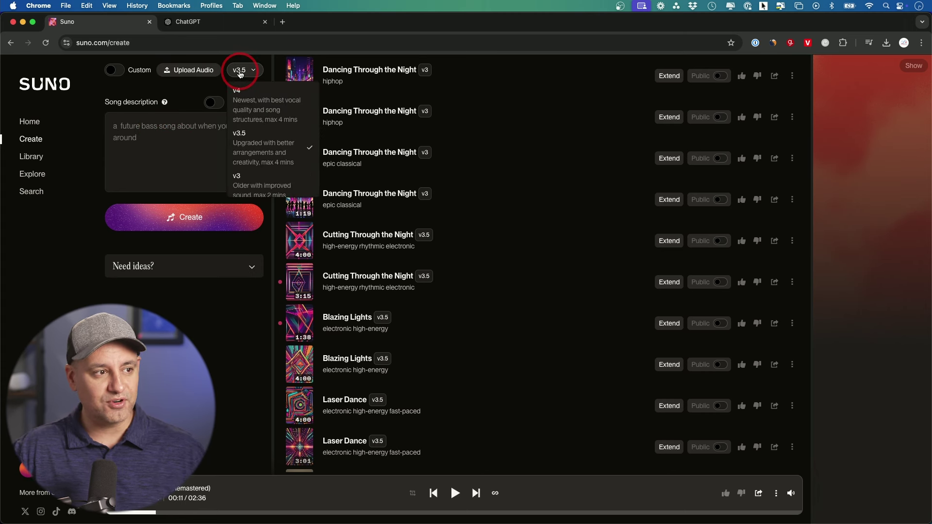
pyautogui.click(243, 97)
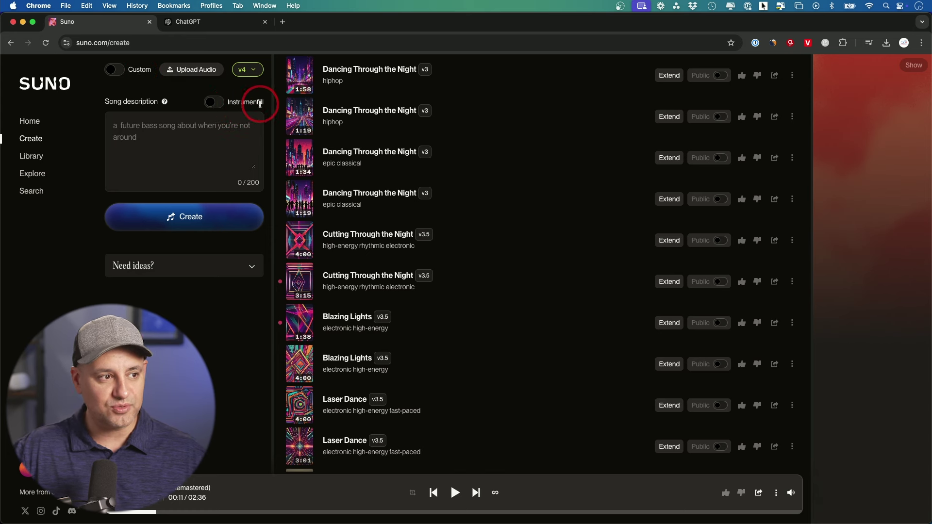
pyautogui.click(219, 105)
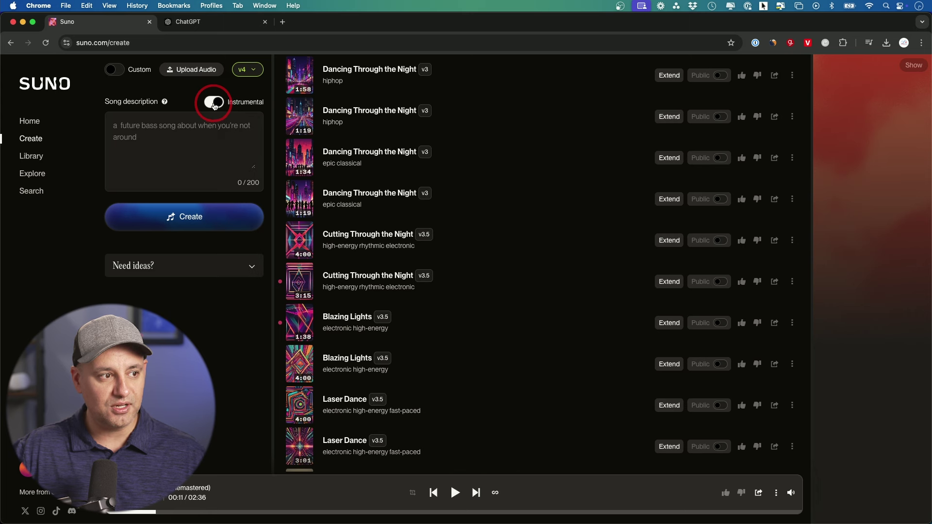
pyautogui.click(212, 104)
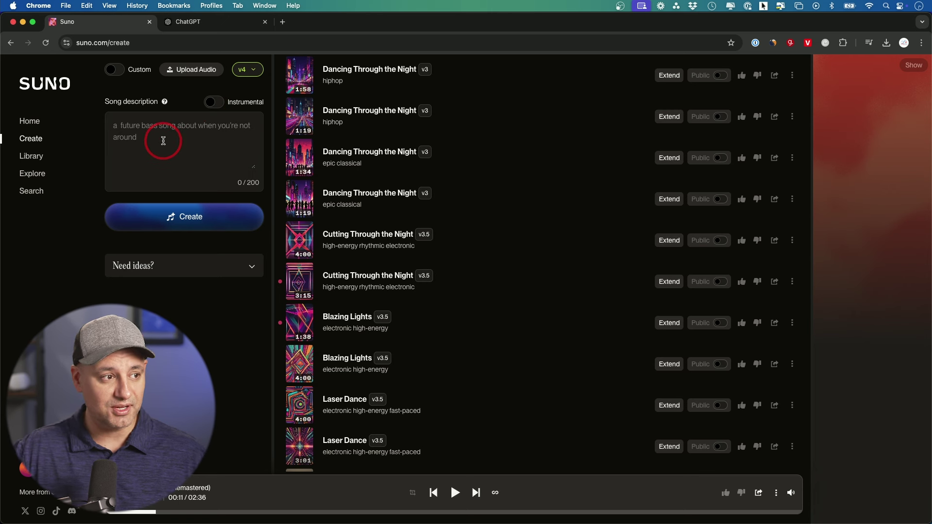
# Step: Paste the serene orchestral sunrise prompt into the Song description box
pyautogui.moveTo(165, 103)
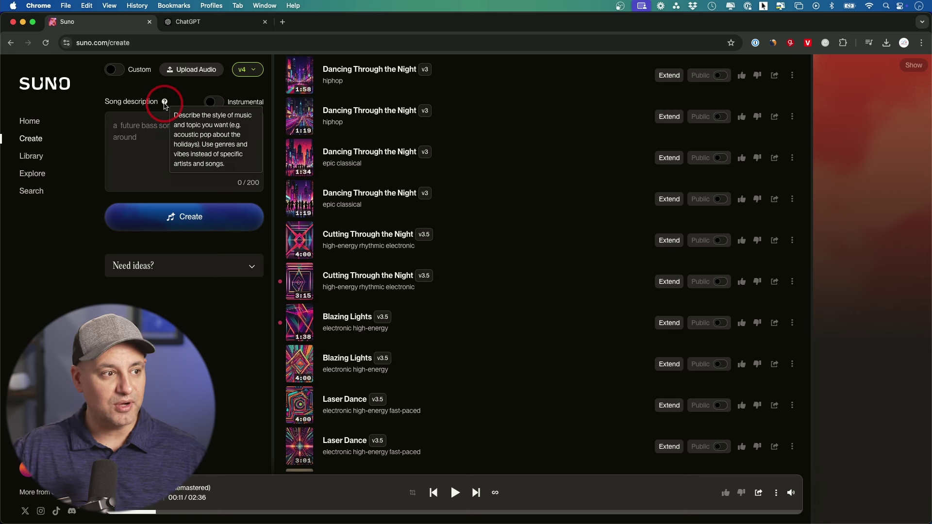
pyautogui.click(165, 103)
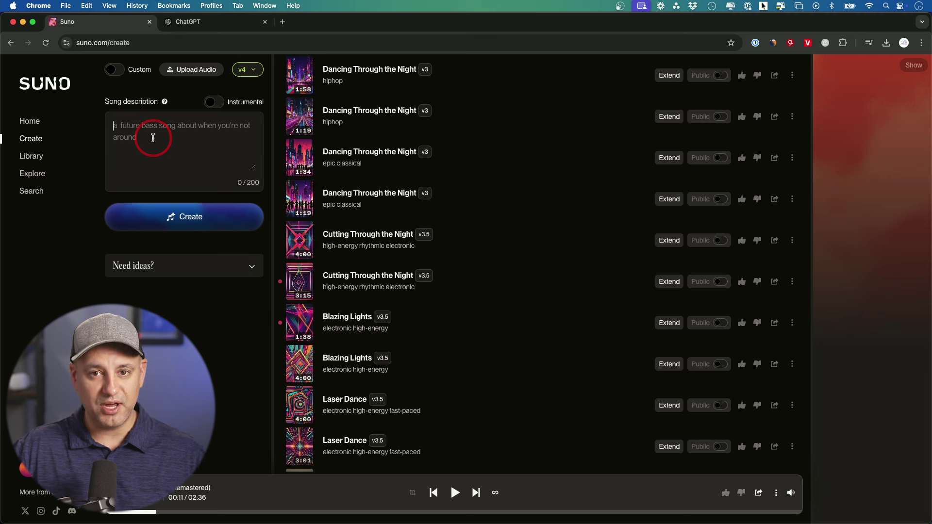
pyautogui.write('Compose a serene orchestral piece with gentle strings and piano, evoking a peaceful sunrise.')
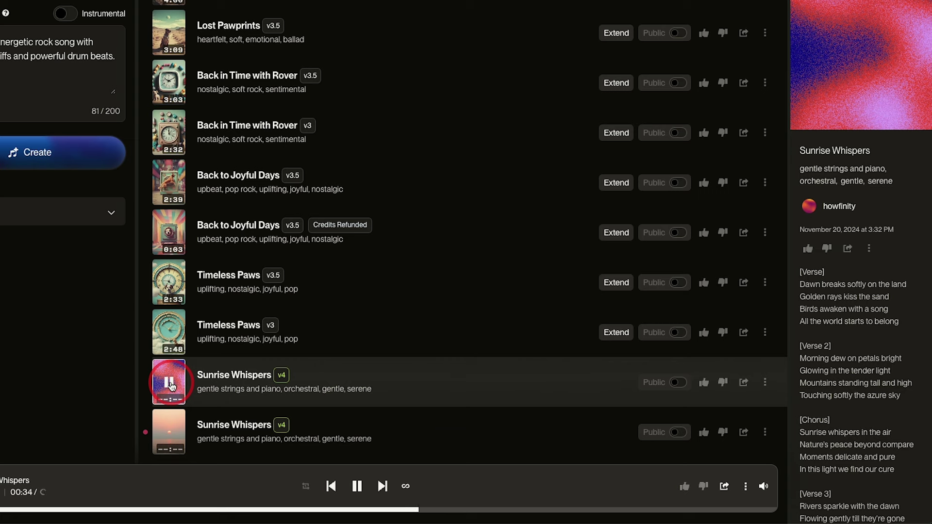
# Step: Pause the Sunrise Whispers song that is playing
pyautogui.click(170, 384)
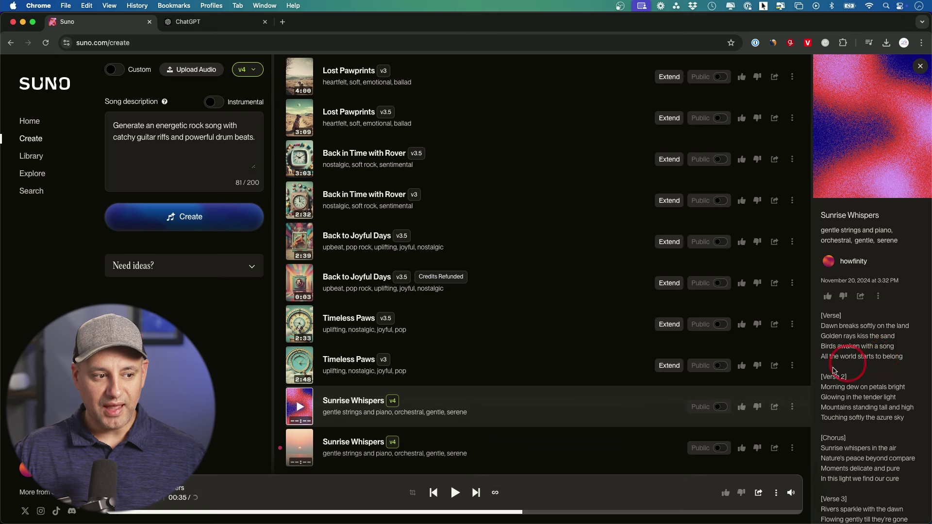
# Step: Make the first Sunrise Whispers song public, look through its Download and Edit Details options, and copy its share link
pyautogui.click(722, 408)
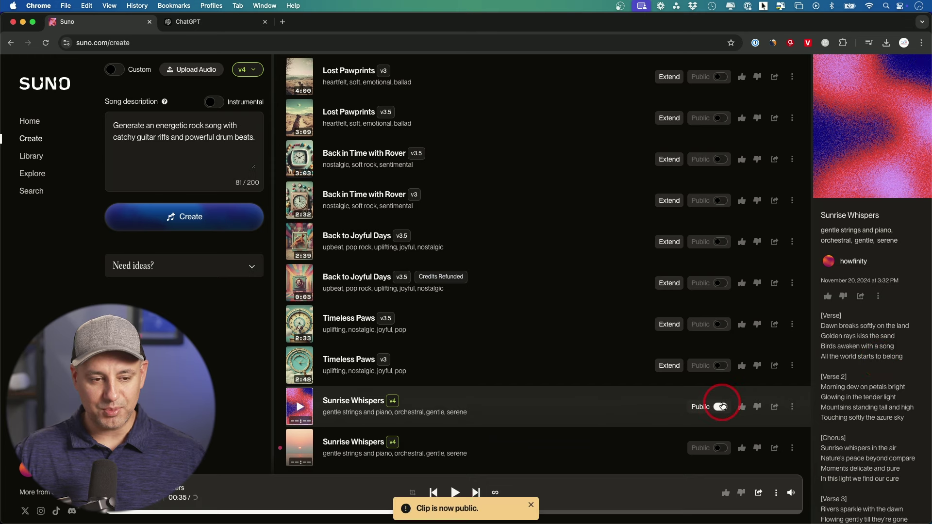
pyautogui.click(793, 407)
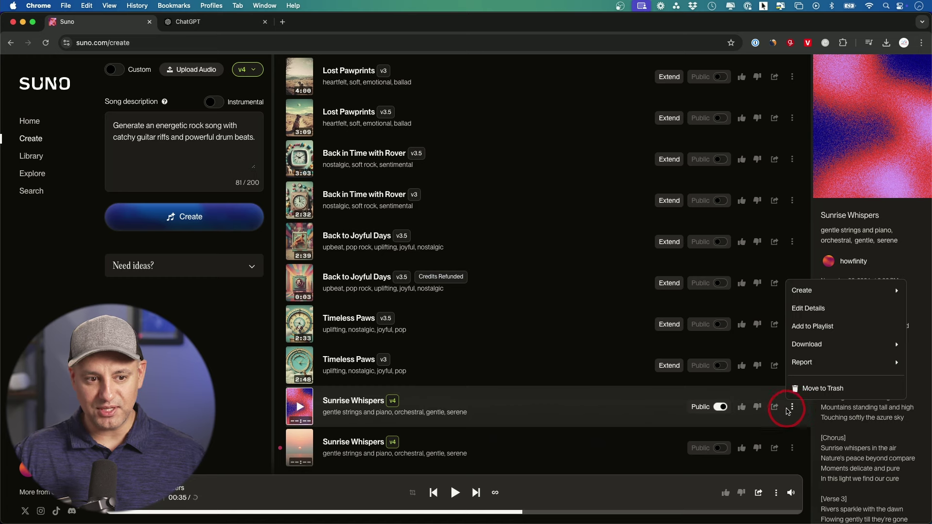
pyautogui.click(817, 348)
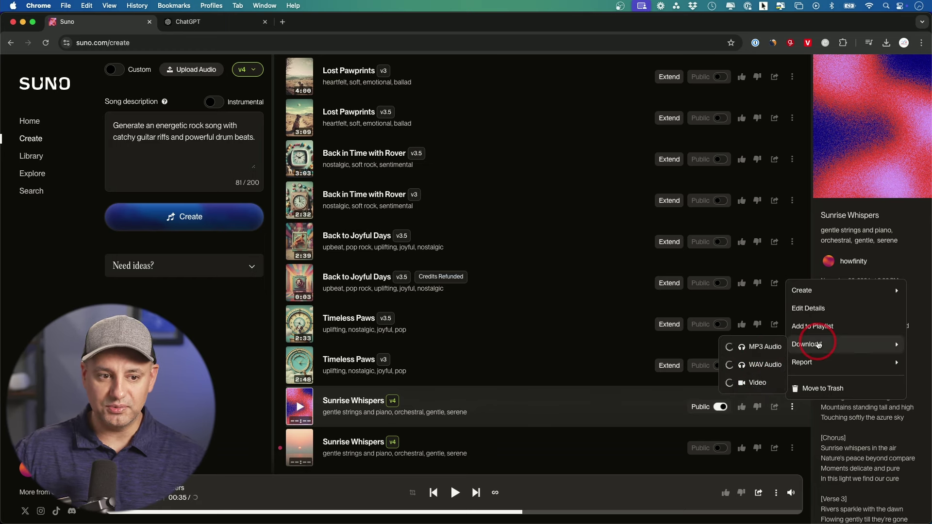
pyautogui.click(809, 309)
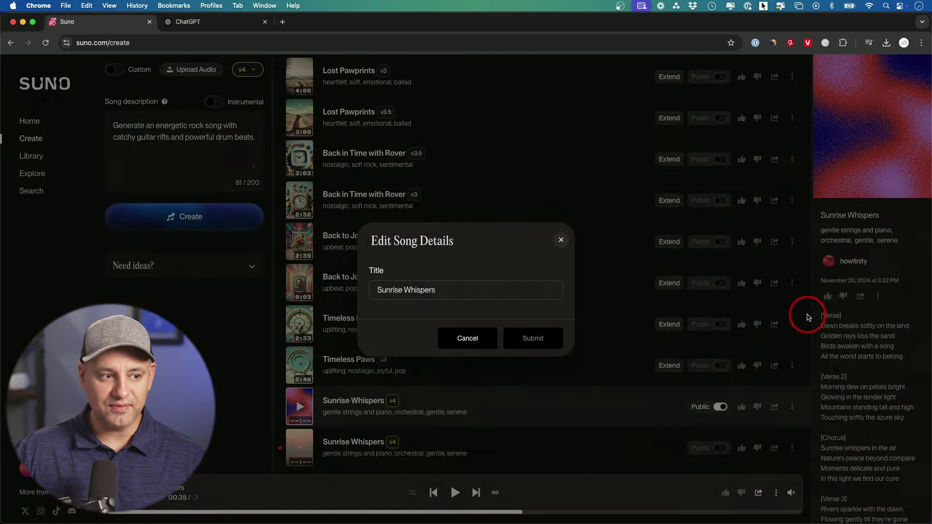
pyautogui.click(562, 239)
pyautogui.click(774, 408)
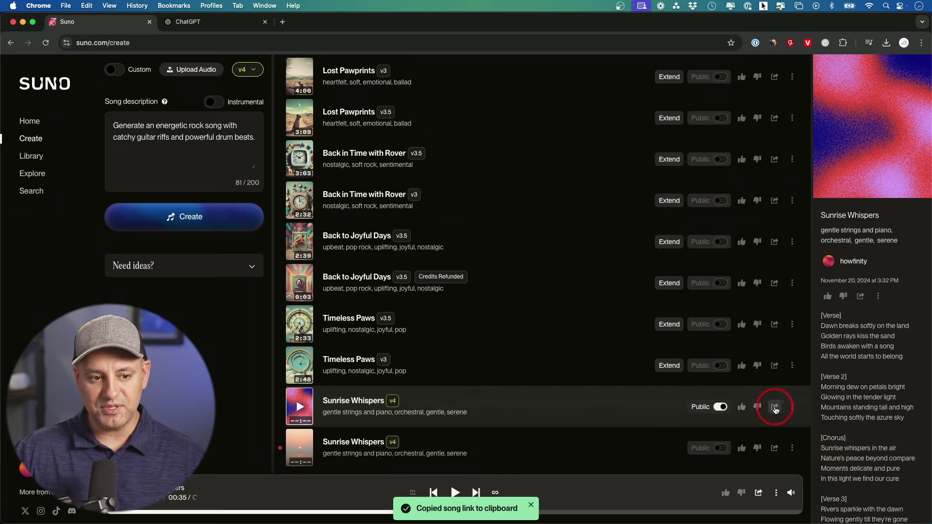
# Step: Open the copied Sunrise Whispers link in a new browser tab, then close that tab
pyautogui.click(283, 22)
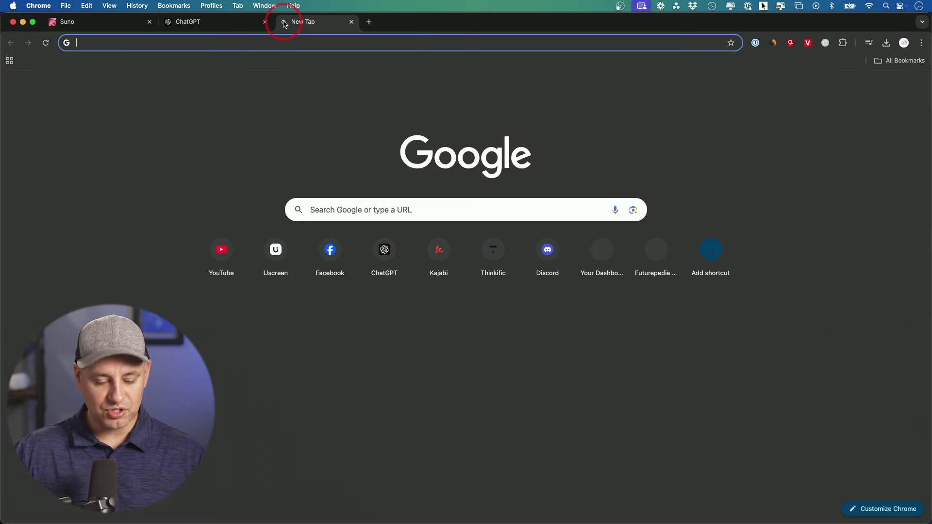
pyautogui.press('super+v')
pyautogui.press('Return')
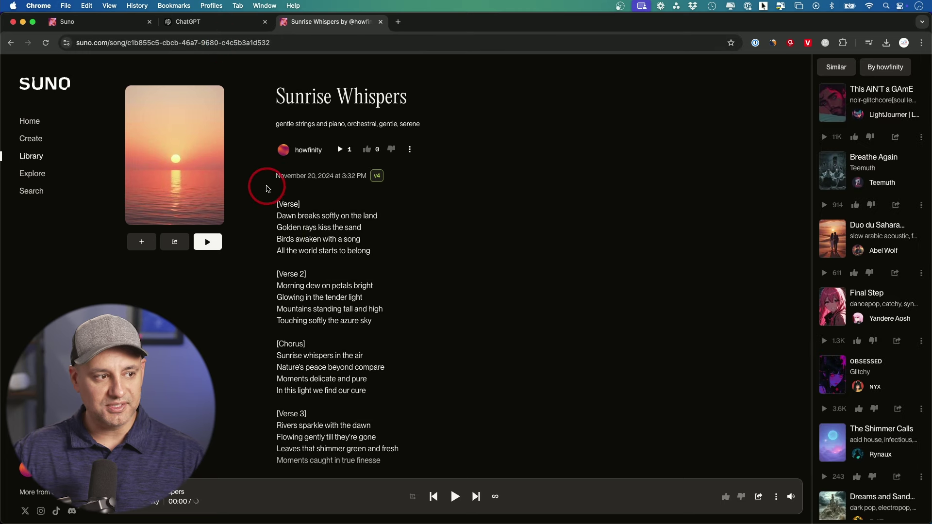
pyautogui.press('super+w')
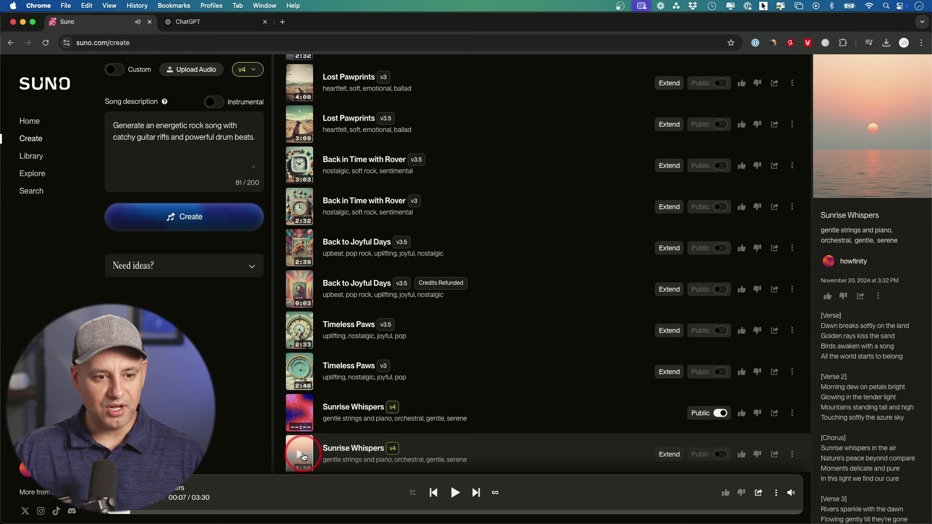
# Step: Play the second Sunrise Whispers song from about 0:27, pause it, and focus the Song description
pyautogui.click(197, 512)
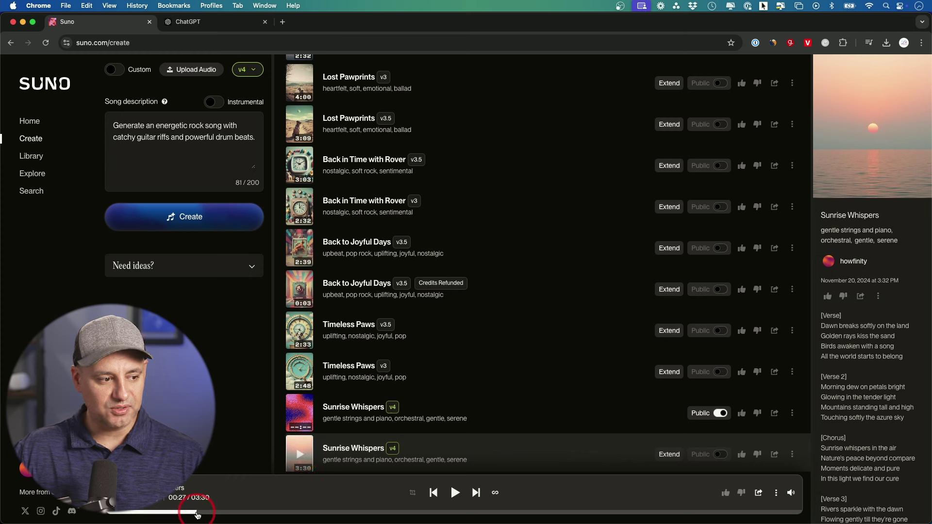
pyautogui.click(301, 456)
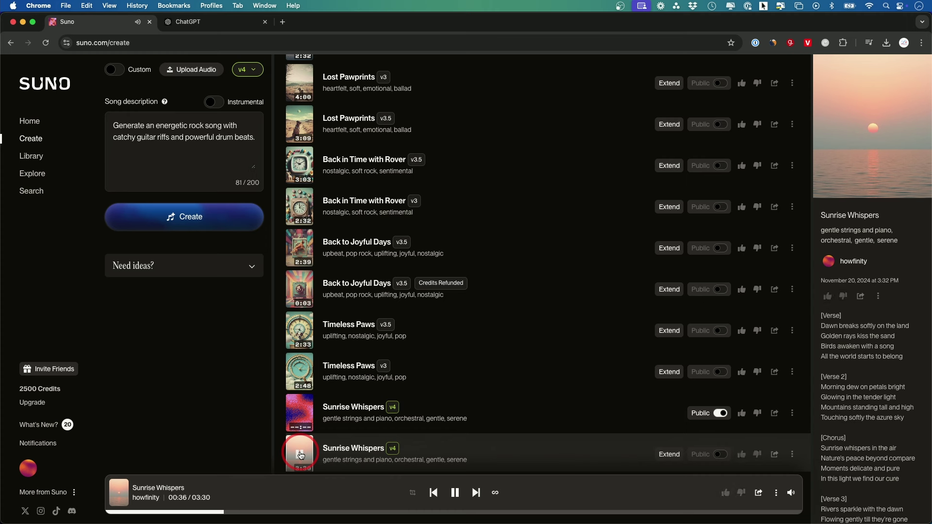
pyautogui.click(301, 455)
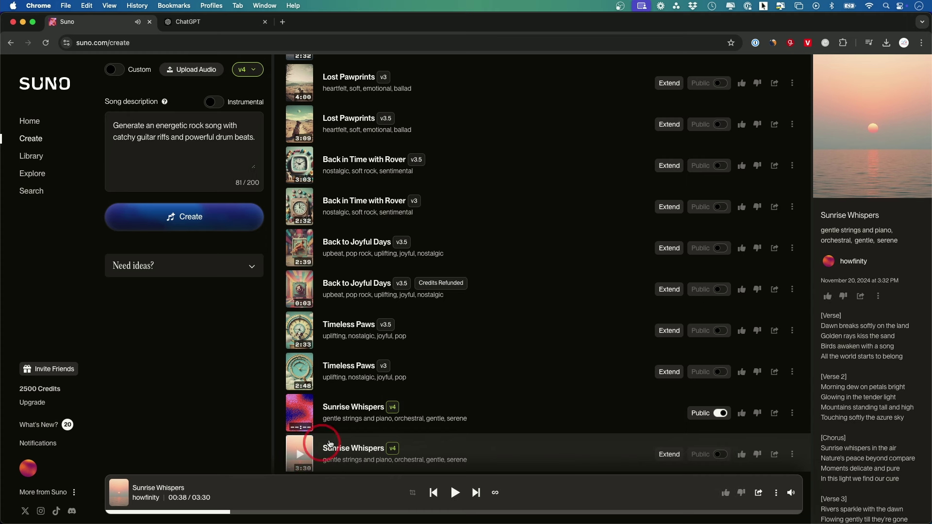
pyautogui.click(159, 141)
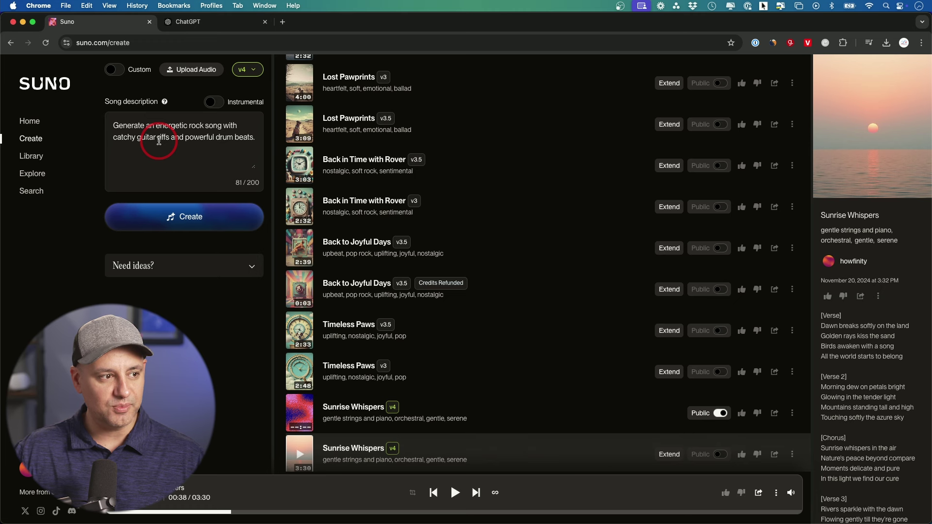
# Step: Generate the Rebel Without a Clue rock songs and play one of them
pyautogui.click(183, 216)
pyautogui.click(300, 451)
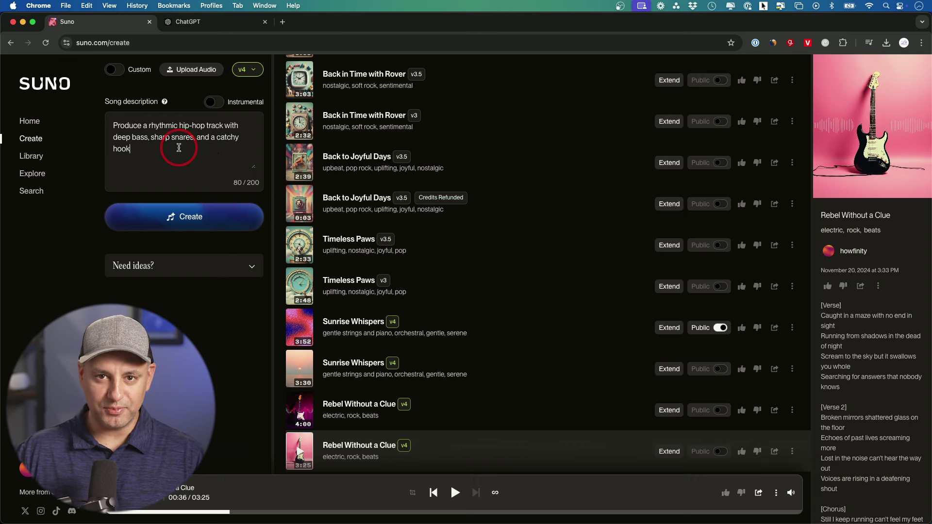
# Step: Generate the Streetlights Dreaming hip-hop songs, then play and pause one of them
pyautogui.click(194, 226)
pyautogui.click(47, 252)
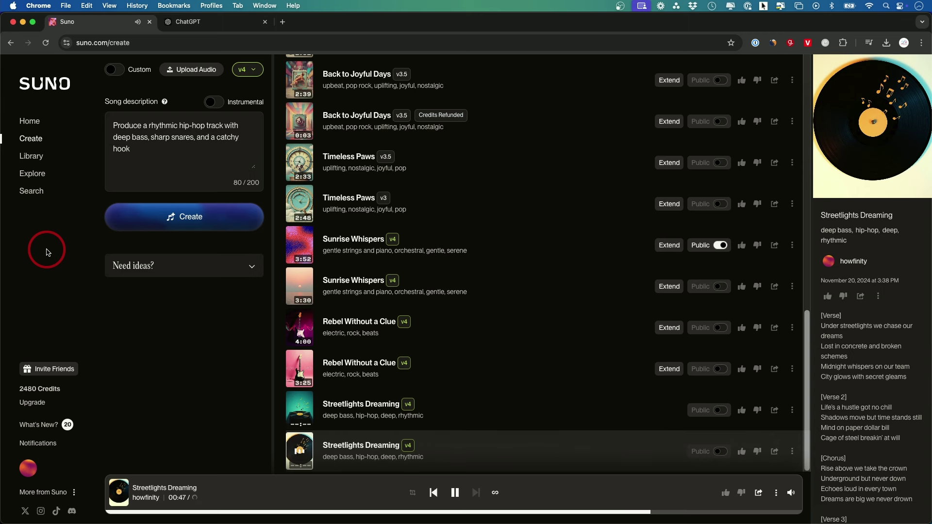
pyautogui.click(455, 493)
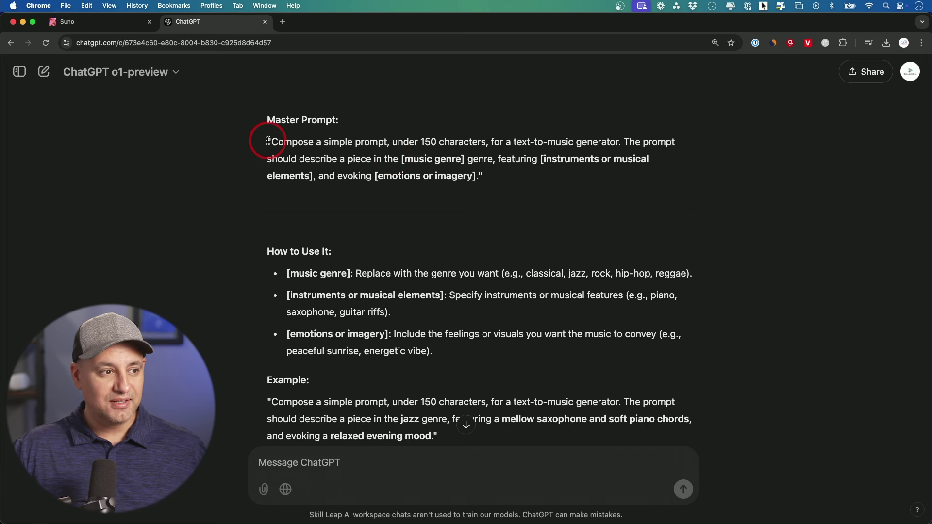
# Step: Select the Master Prompt paragraph in ChatGPT, scroll through it, then clear the selection
pyautogui.moveTo(267, 142); pyautogui.dragTo(489, 186)
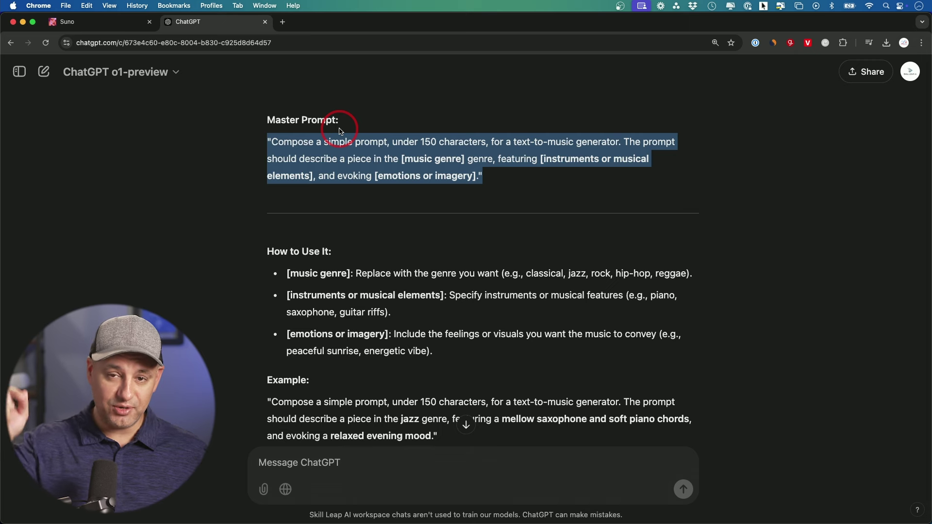
pyautogui.scroll(1, 340, 131)
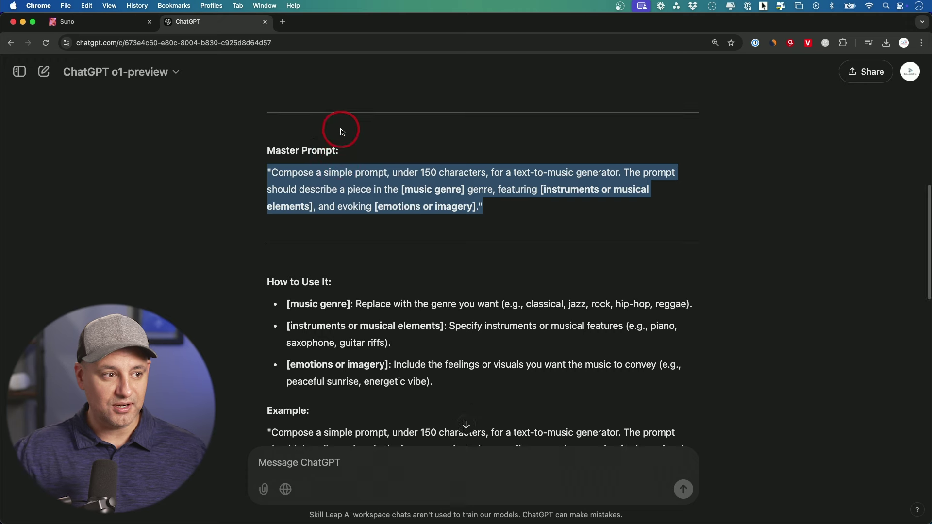
pyautogui.scroll(-1, 350, 184)
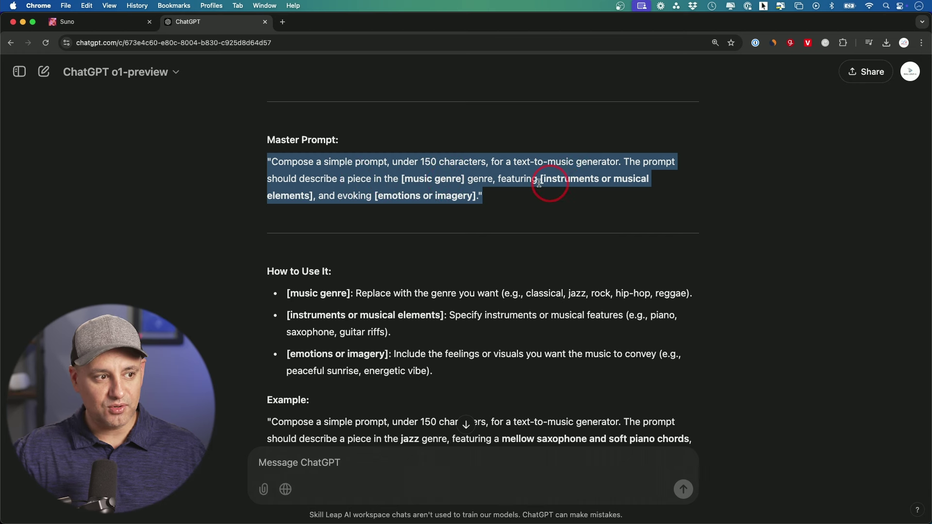
pyautogui.click(421, 208)
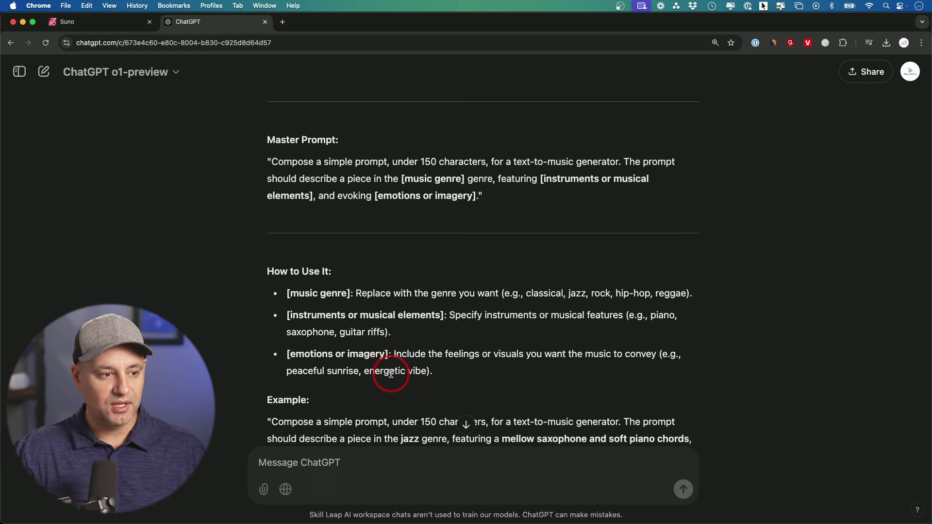
pyautogui.scroll(-2, 389, 359)
# Step: Copy the reply's jazz prompt: mellow saxophone, soft piano chords, relaxed evening mood
pyautogui.scroll(-6, 360, 303)
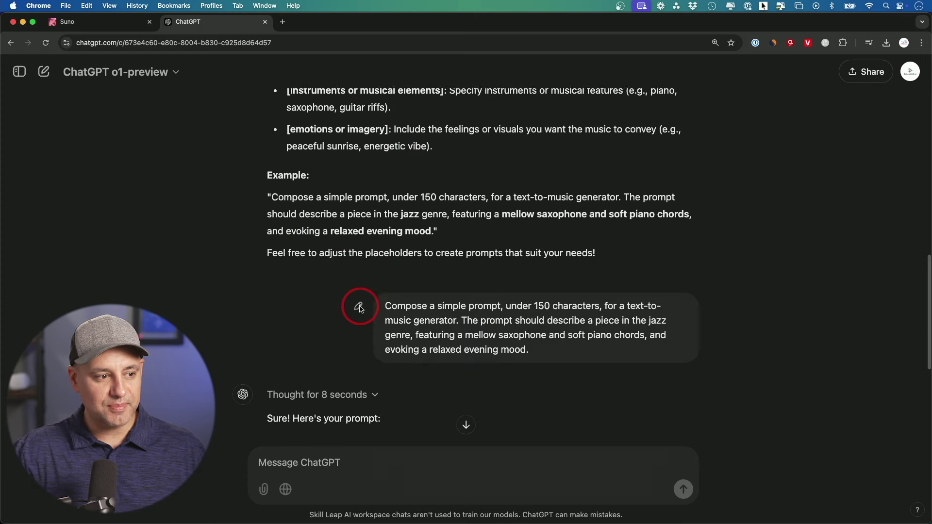
pyautogui.scroll(-5, 360, 307)
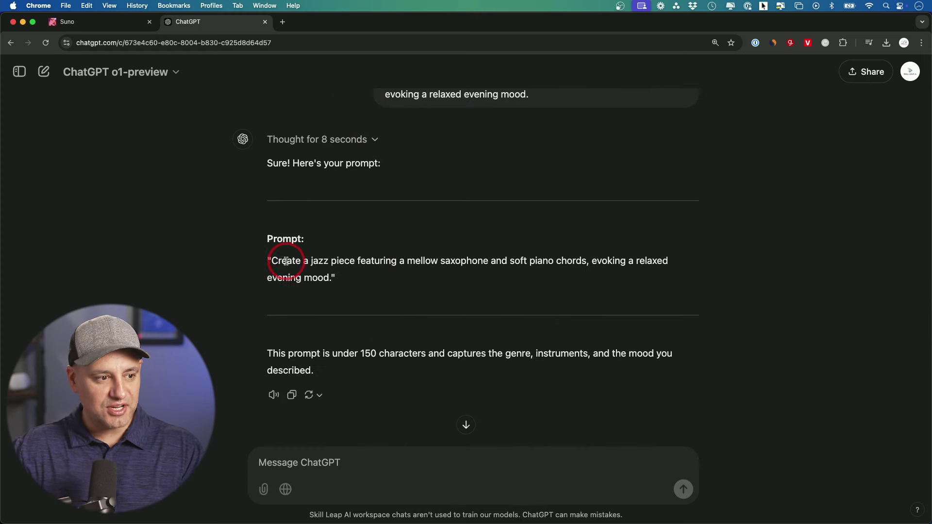
pyautogui.moveTo(272, 260); pyautogui.dragTo(331, 278)
pyautogui.press('super+c')
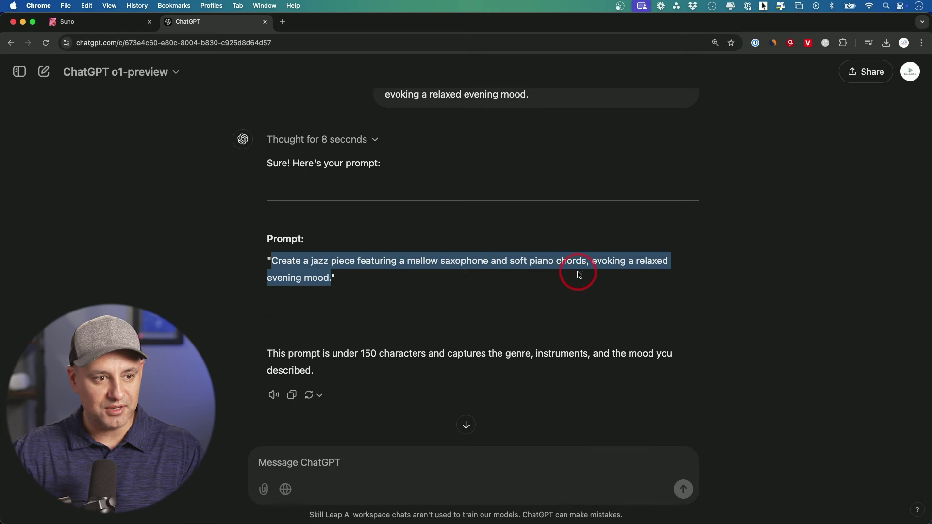
# Step: Replace the hip-hop description with the saxophone-and-piano jazz prompt, create, and play a Late Night Glow song
pyautogui.click(71, 23)
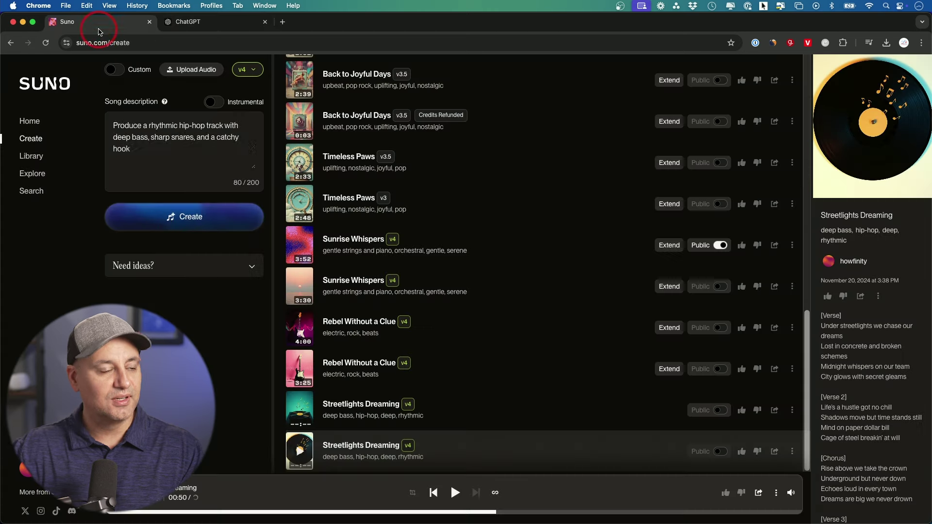
pyautogui.press('super+a')
pyautogui.press('super+v')
pyautogui.click(183, 215)
pyautogui.click(301, 411)
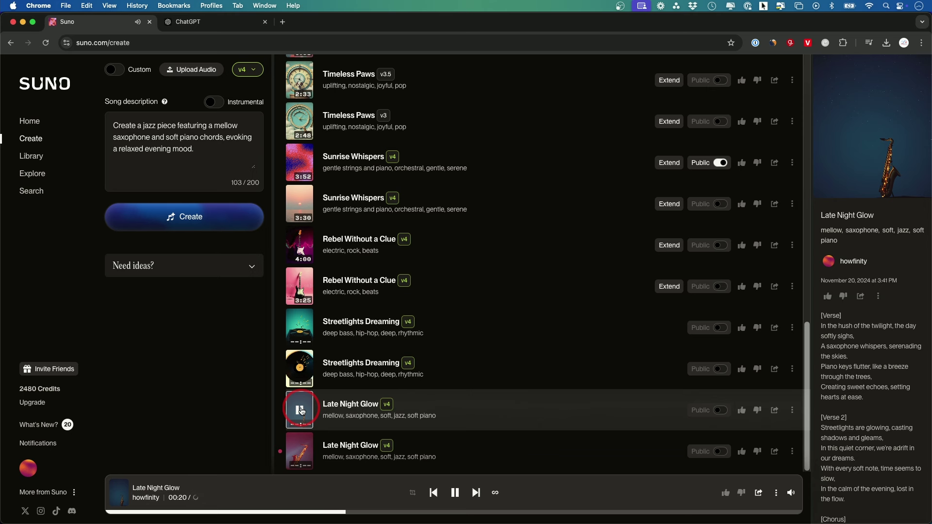
# Step: Pause Late Night Glow, turn on Instrumental, and generate new songs from the jazz prompt
pyautogui.click(299, 410)
pyautogui.scroll(1, 335, 422)
pyautogui.scroll(-1, 345, 425)
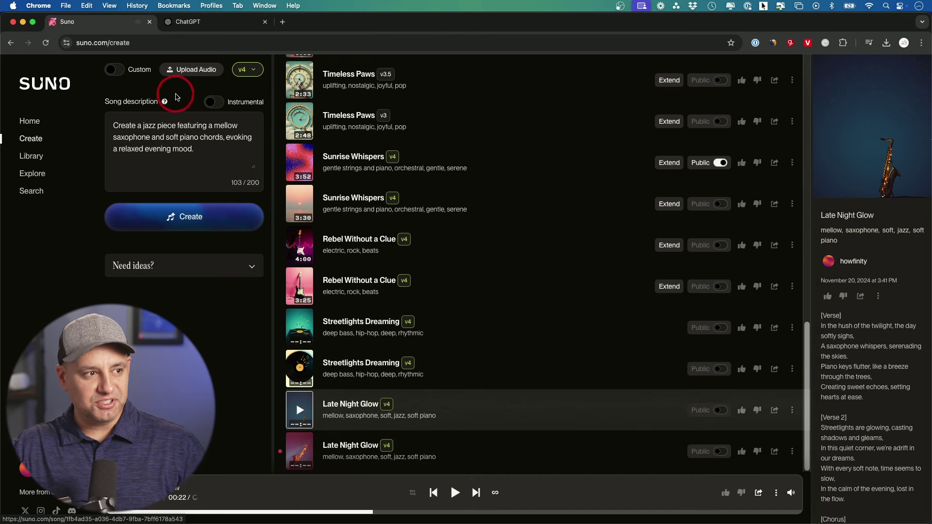
pyautogui.click(213, 104)
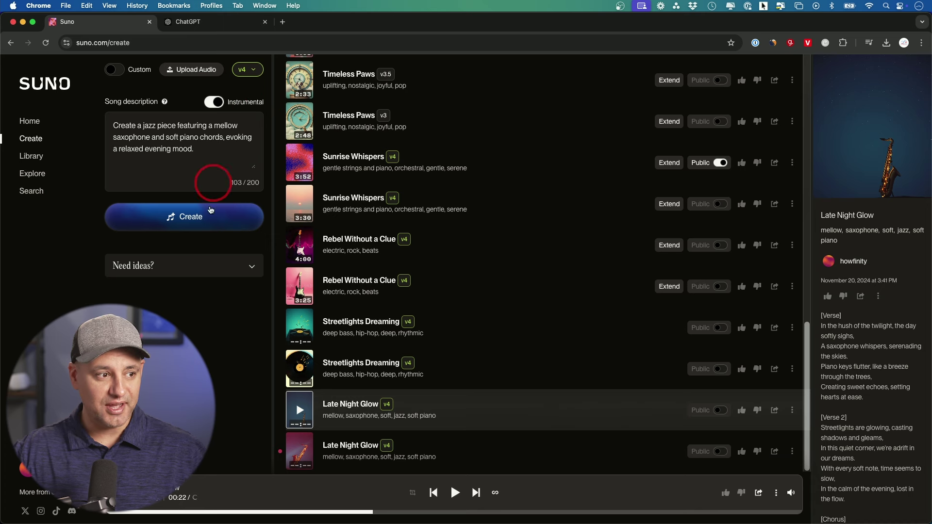
pyautogui.click(186, 224)
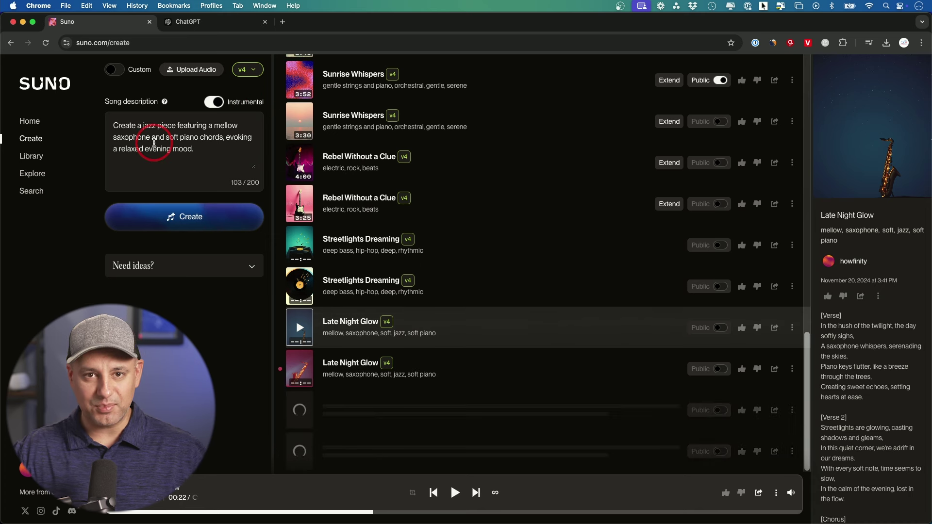
# Step: Play one of the new Evening Serenade instrumental songs, then pause it
pyautogui.click(804, 364)
pyautogui.click(881, 338)
pyautogui.click(891, 426)
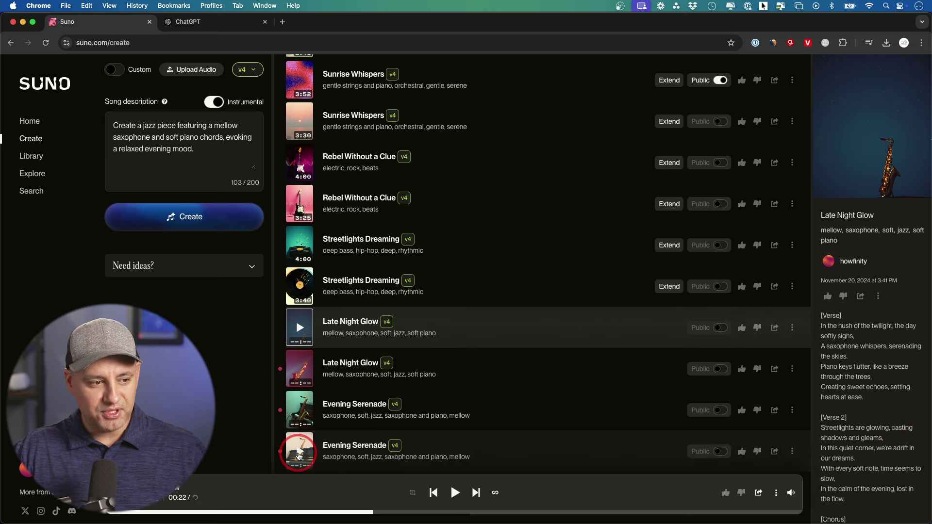
pyautogui.click(299, 456)
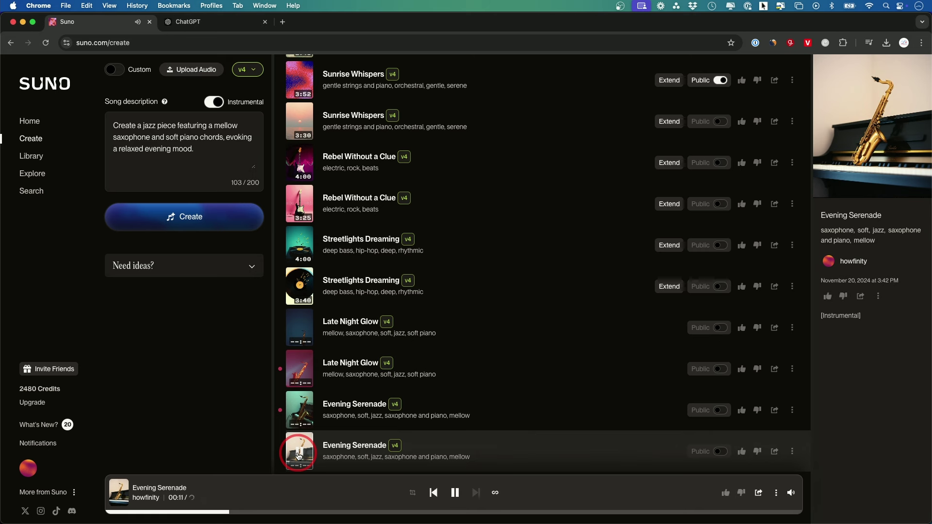
pyautogui.click(299, 456)
# Step: Turn on Custom Mode, dismiss its welcome message, remove the attached persona, and start creating a persona
pyautogui.click(115, 70)
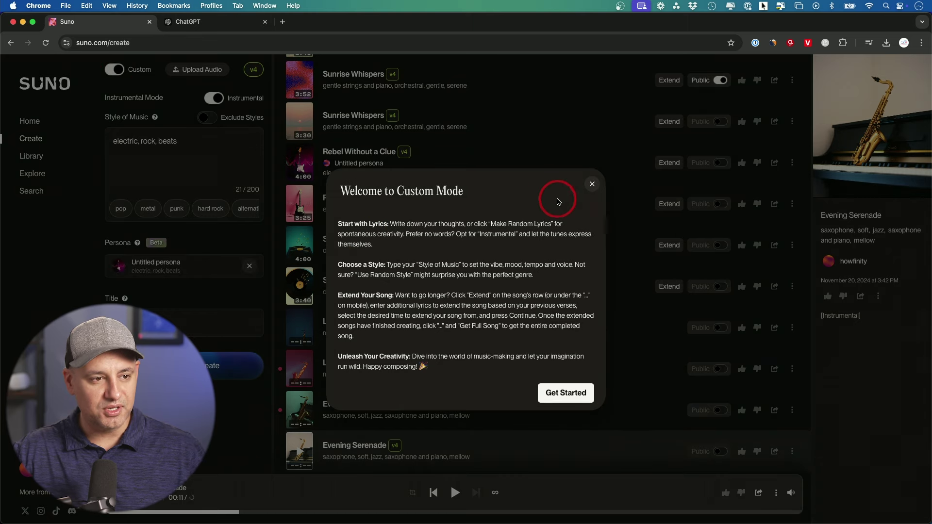
pyautogui.click(592, 185)
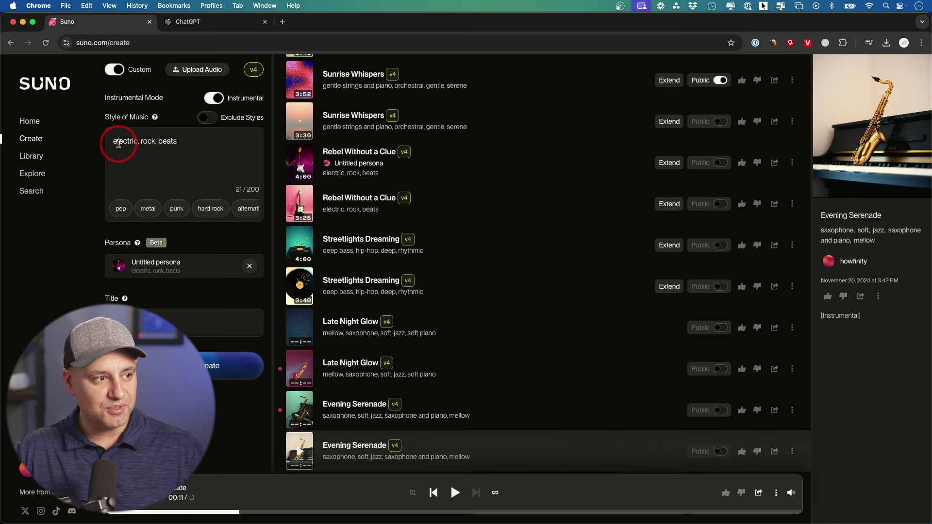
pyautogui.hscroll(5, 141, 209)
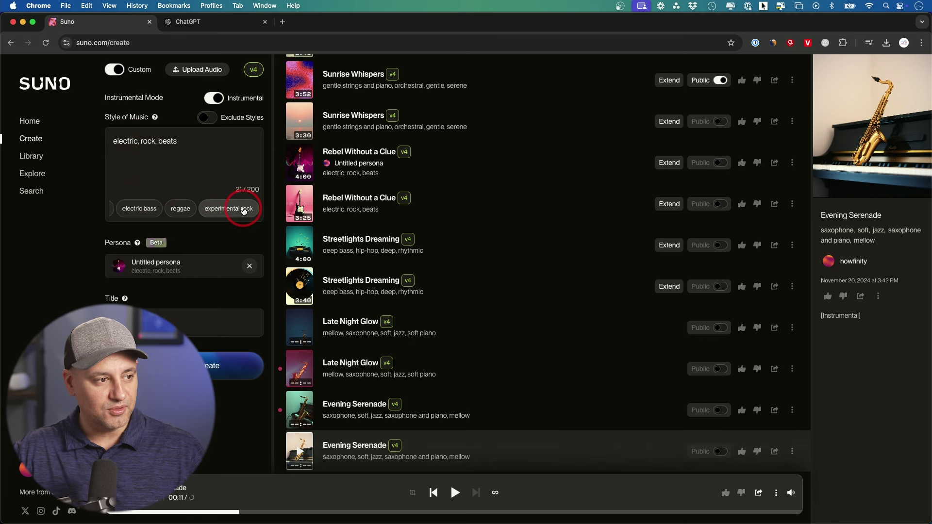
pyautogui.click(249, 266)
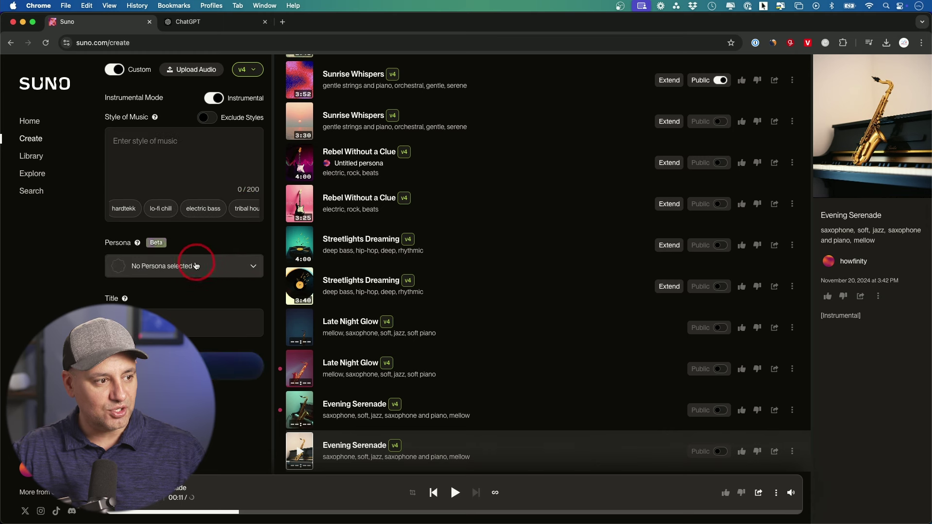
pyautogui.click(150, 268)
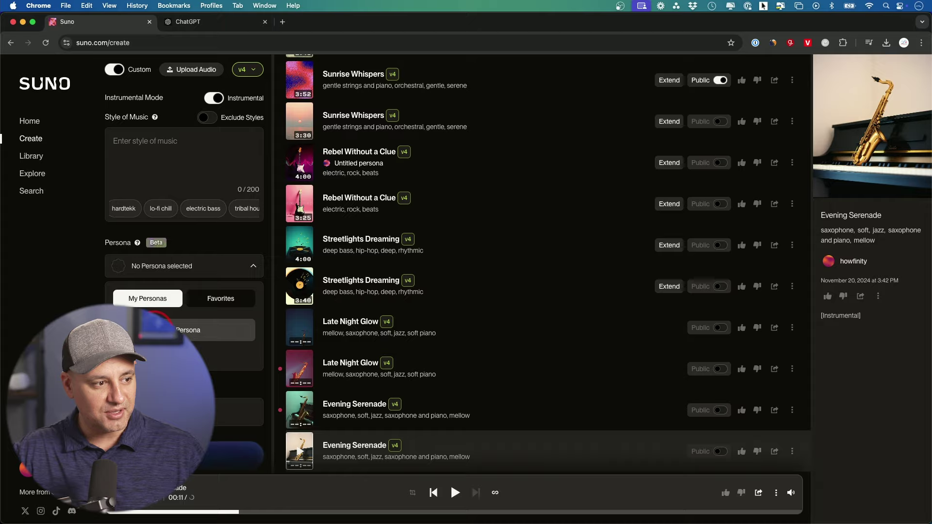
pyautogui.click(163, 330)
pyautogui.click(499, 233)
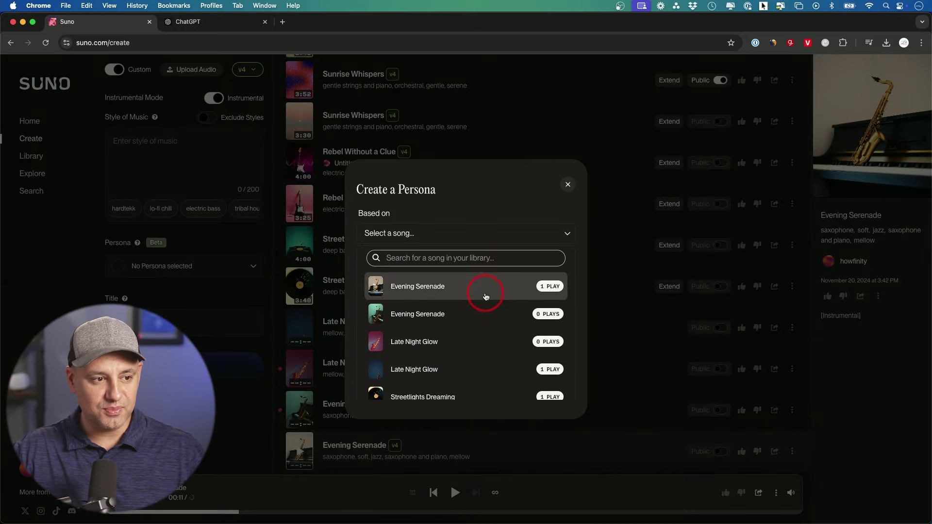
pyautogui.click(478, 239)
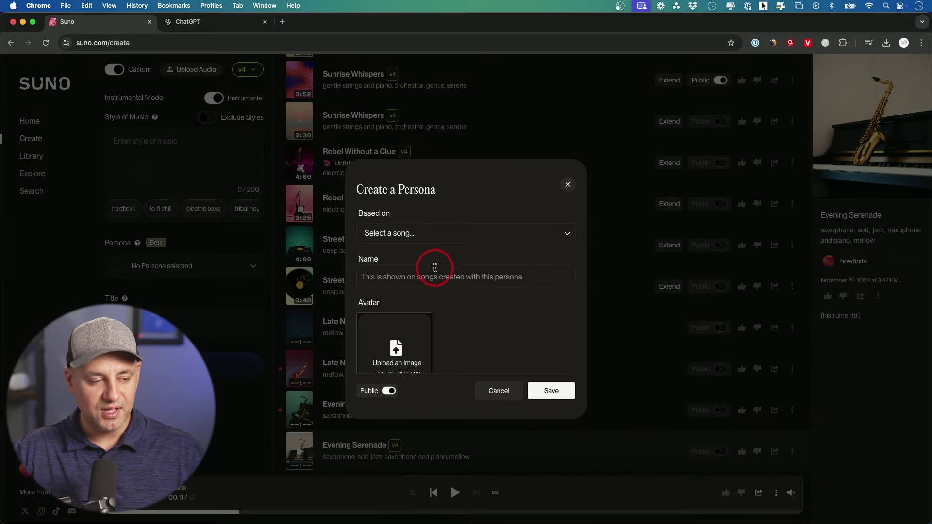
pyautogui.scroll(-5, 437, 291)
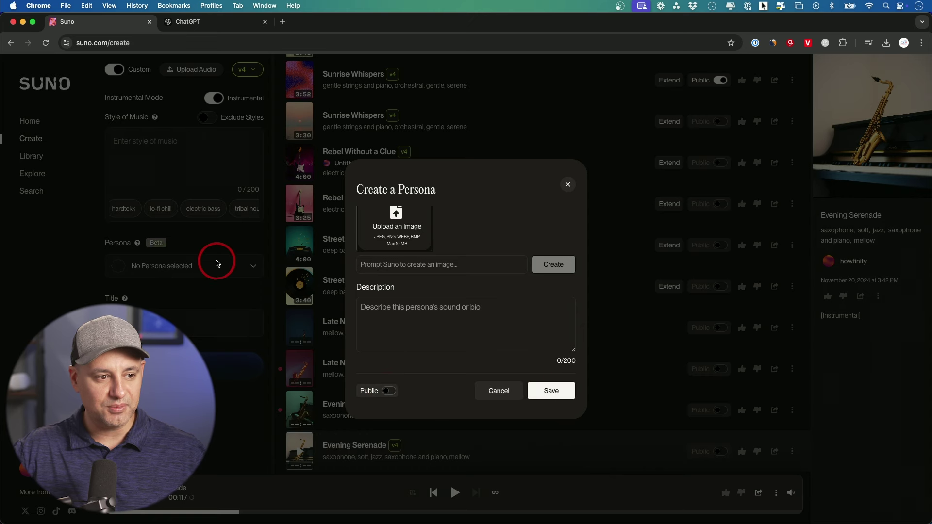
pyautogui.click(506, 392)
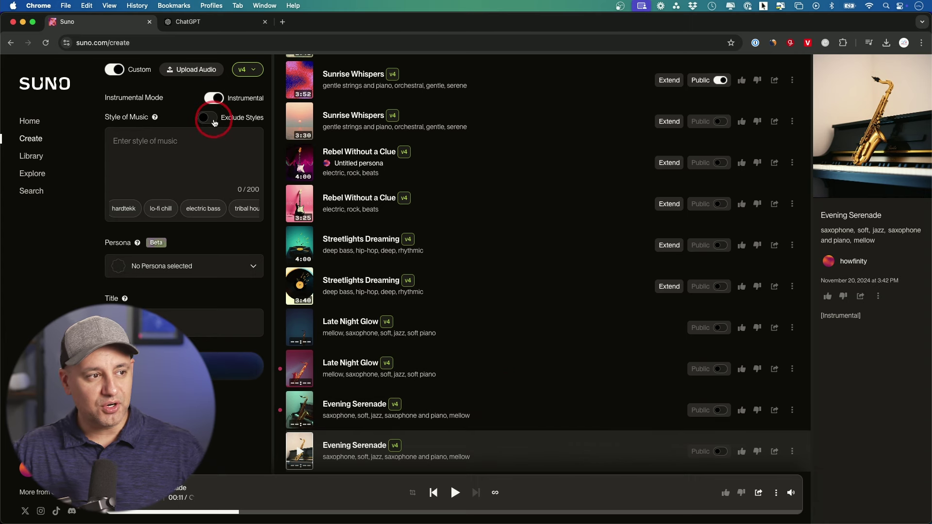
# Step: Turn on Exclude Styles and switch Instrumental off so the song gets lyrics
pyautogui.click(208, 119)
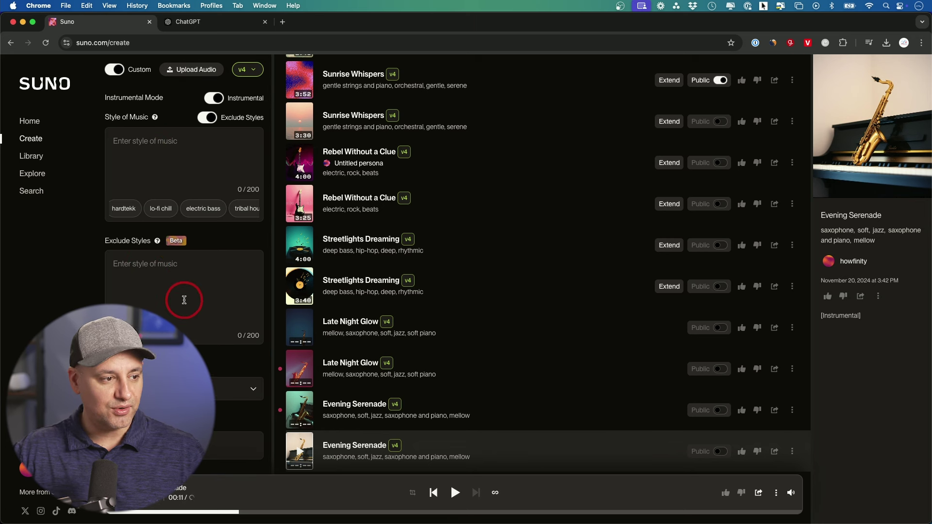
pyautogui.click(187, 268)
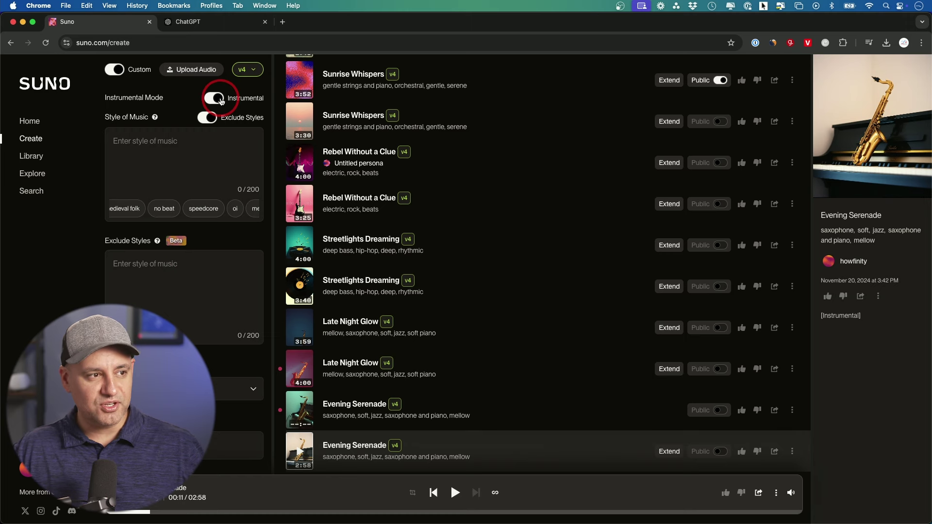
pyautogui.click(214, 99)
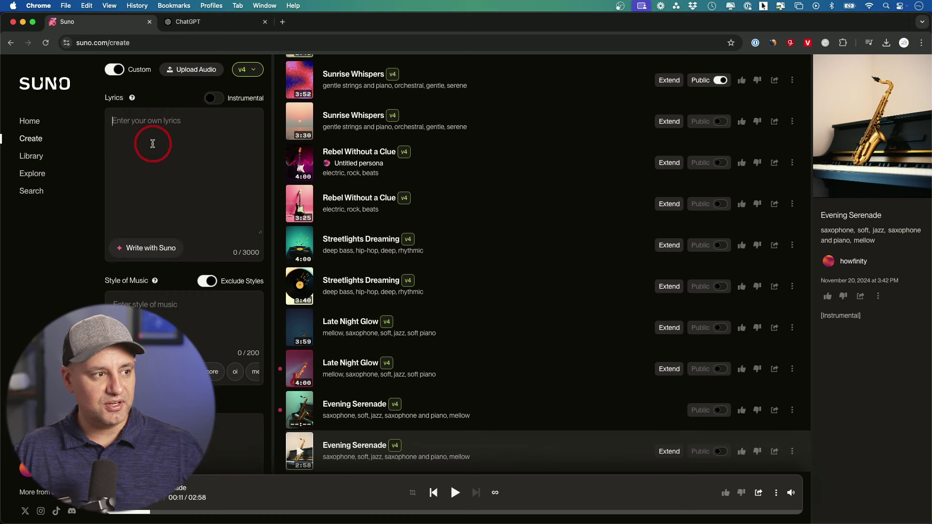
# Step: Accept the custom-lyrics terms and bring up the Write with Suno lyric prompt
pyautogui.click(151, 142)
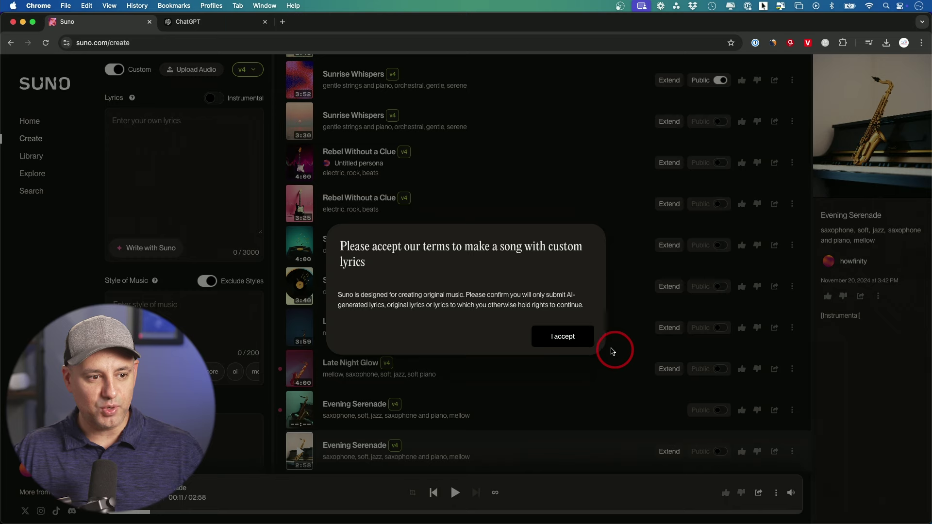
pyautogui.click(553, 338)
pyautogui.click(168, 145)
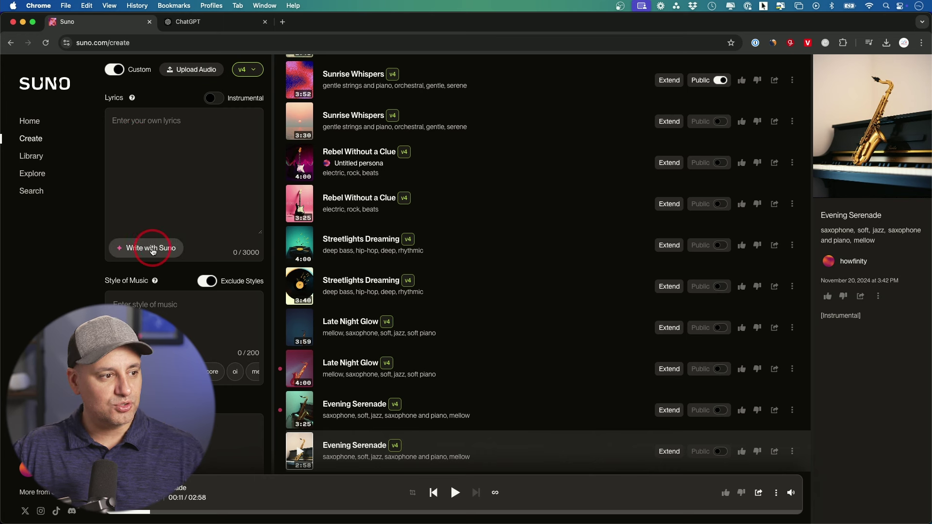
pyautogui.click(152, 249)
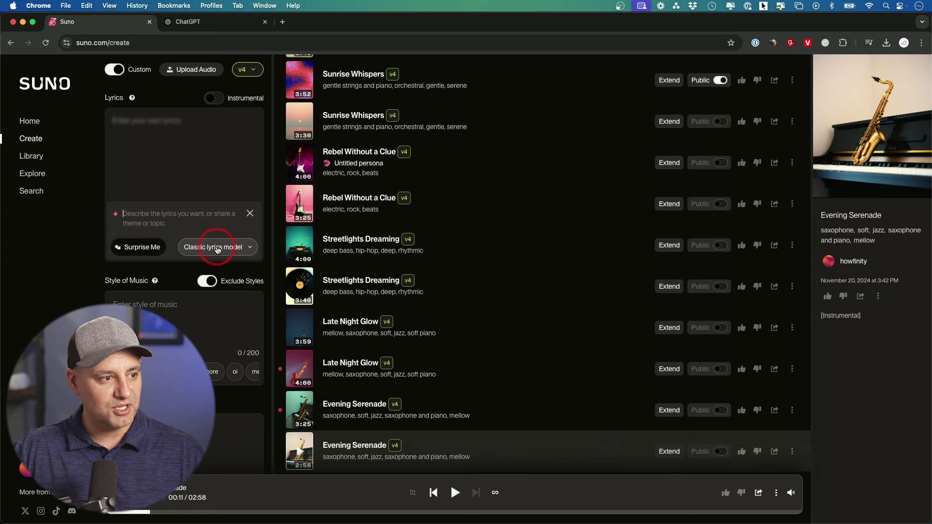
# Step: Keep the Classic lyrics model and fill the lyrics with Surprise Me verses
pyautogui.click(207, 249)
pyautogui.click(148, 250)
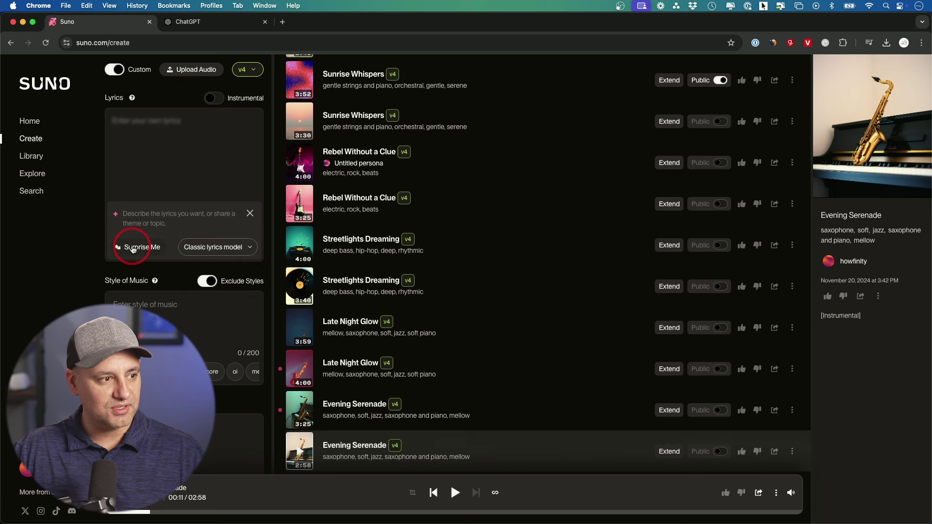
pyautogui.click(135, 248)
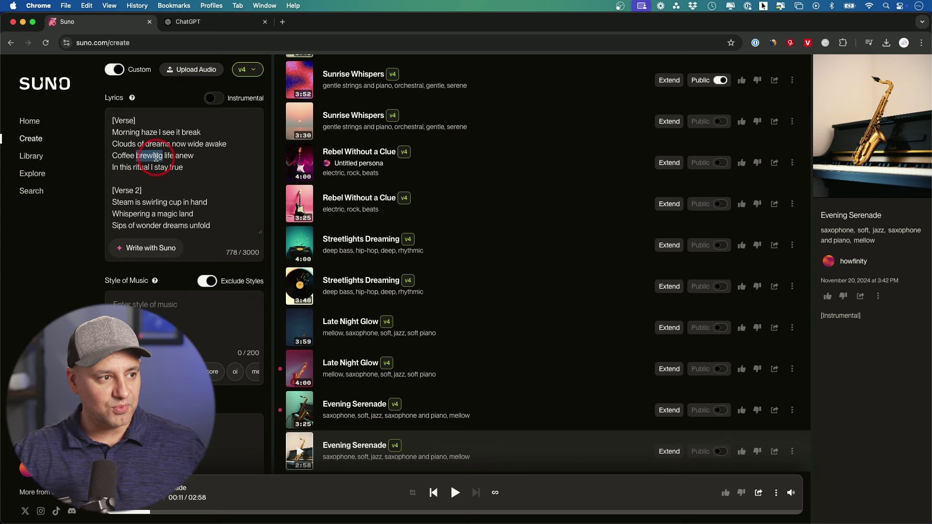
# Step: Delete then restore the 'Coffee brewing life anew' line, and enter the topic 'about a man going to space'
pyautogui.click(205, 156)
pyautogui.moveTo(205, 155); pyautogui.dragTo(114, 156)
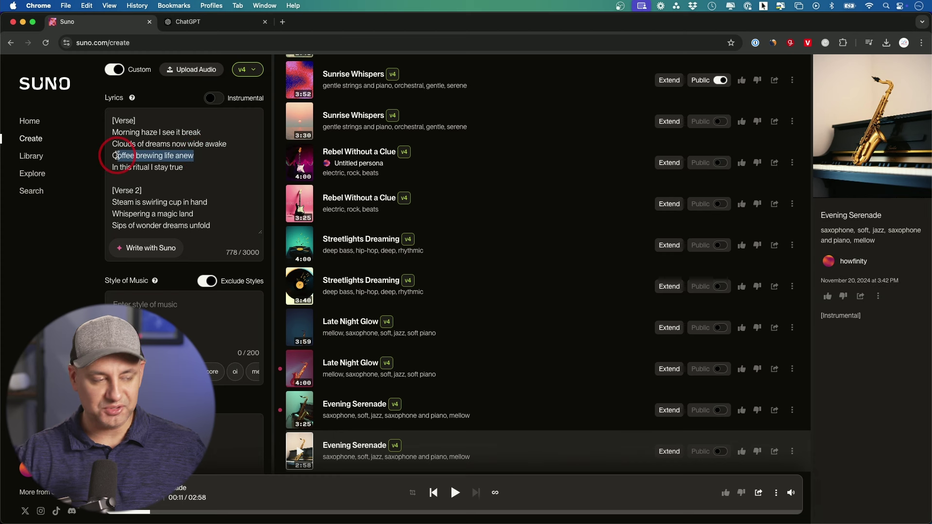
pyautogui.press('BackSpace')
pyautogui.press('BackSpace')
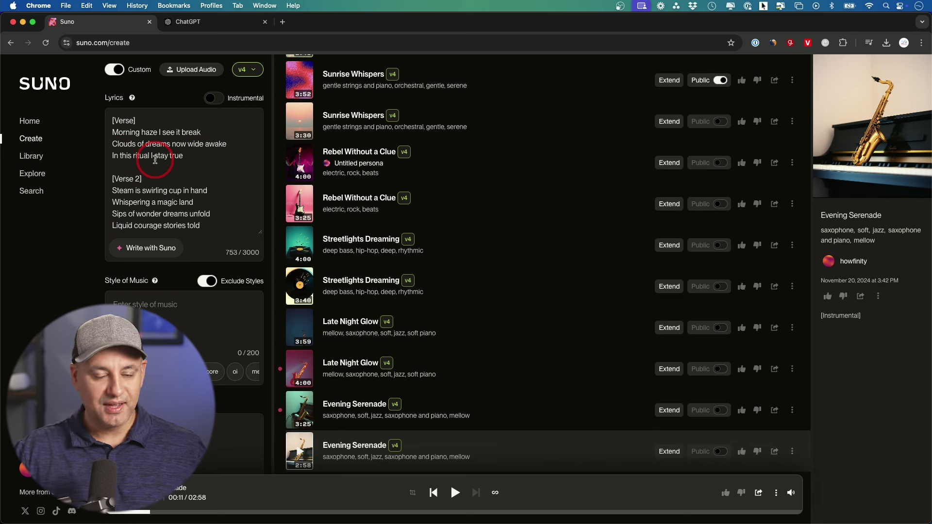
pyautogui.press('super+z')
pyautogui.press('super+z')
pyautogui.press('super+z')
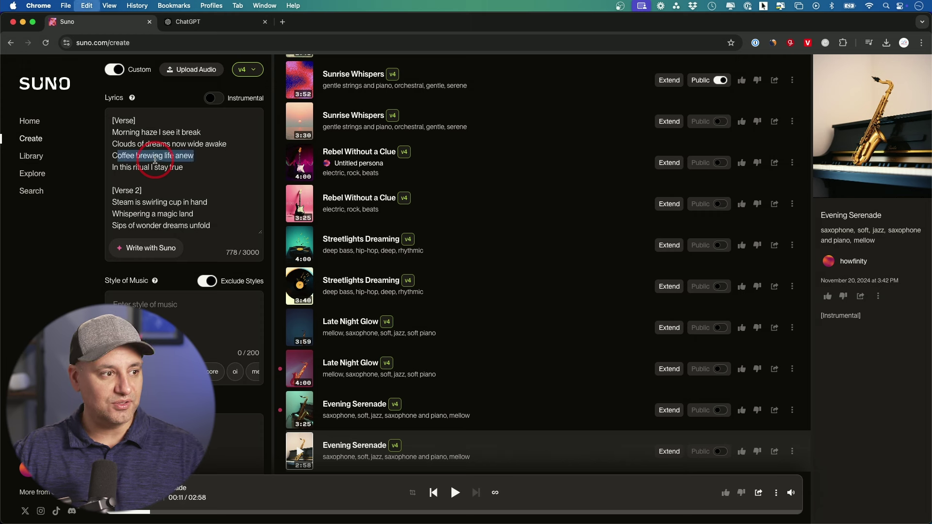
pyautogui.click(149, 248)
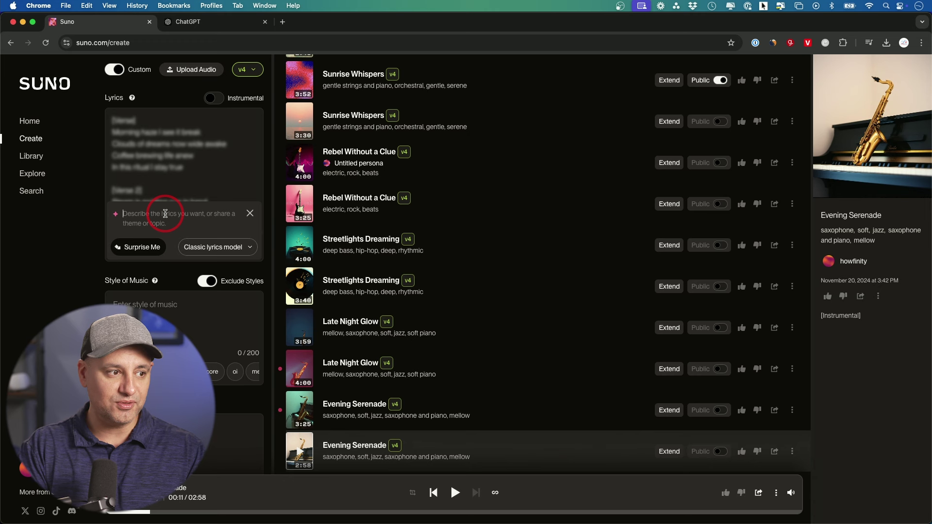
pyautogui.write('about a man going to space')
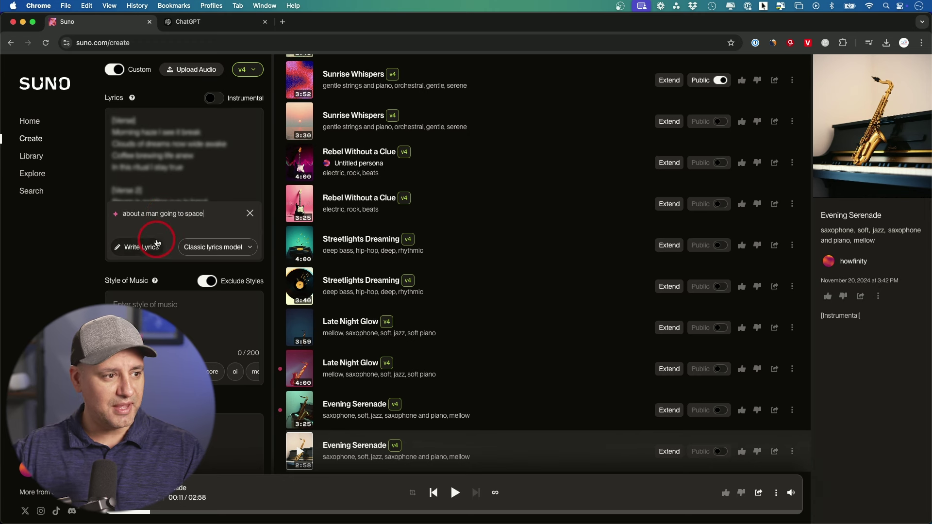
# Step: Generate the space-travel lyrics, then bring up Rebel Without a Clue's Download options
pyautogui.click(136, 248)
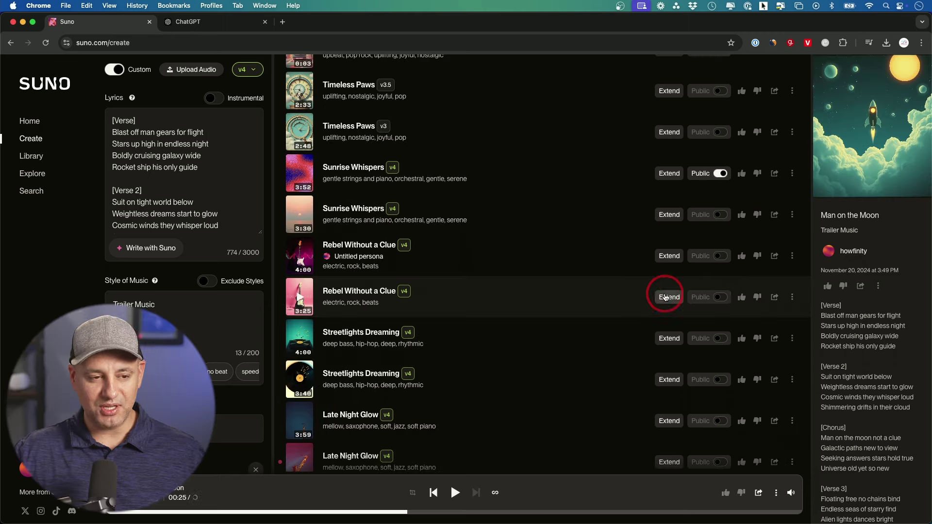
pyautogui.scroll(-1, 649, 294)
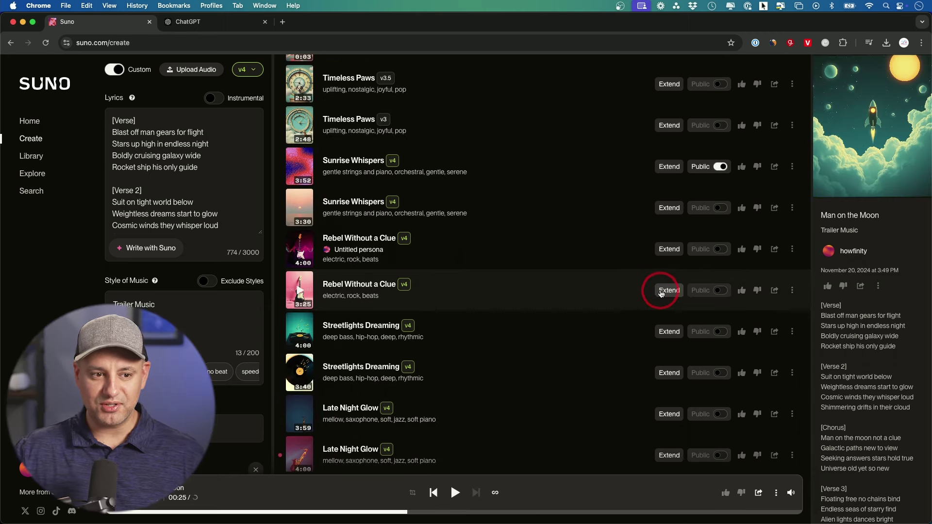
pyautogui.click(788, 291)
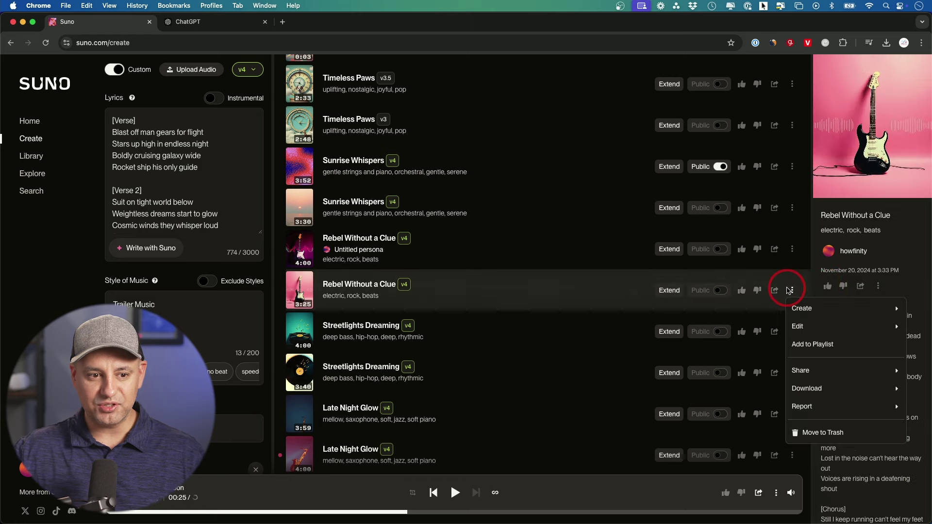
pyautogui.moveTo(813, 395)
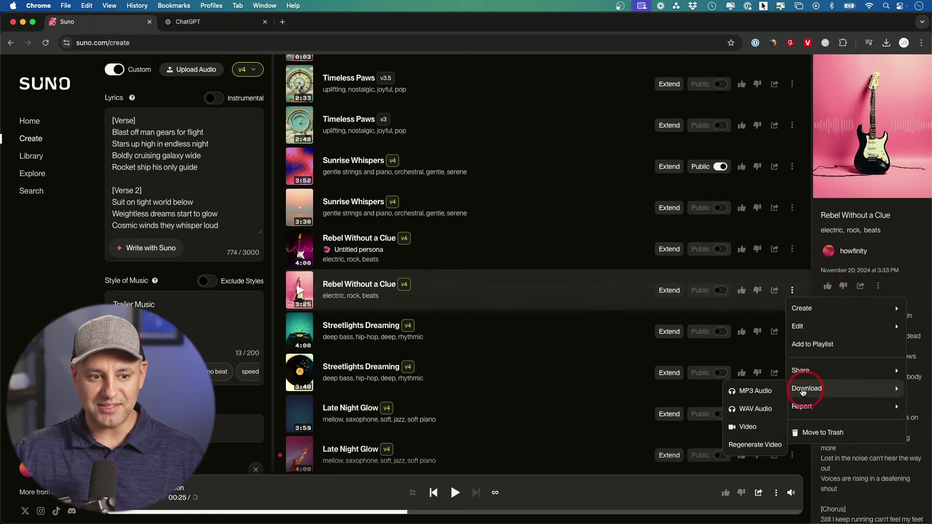
# Step: Download Rebel Without a Clue as a video and play it in QuickTime to 00:32
pyautogui.click(747, 427)
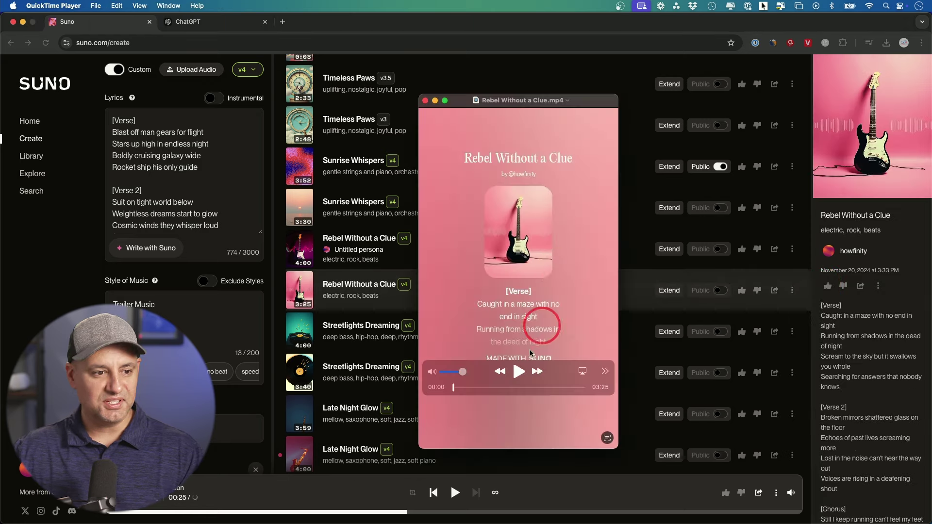
pyautogui.click(518, 372)
pyautogui.scroll(-5, 640, 416)
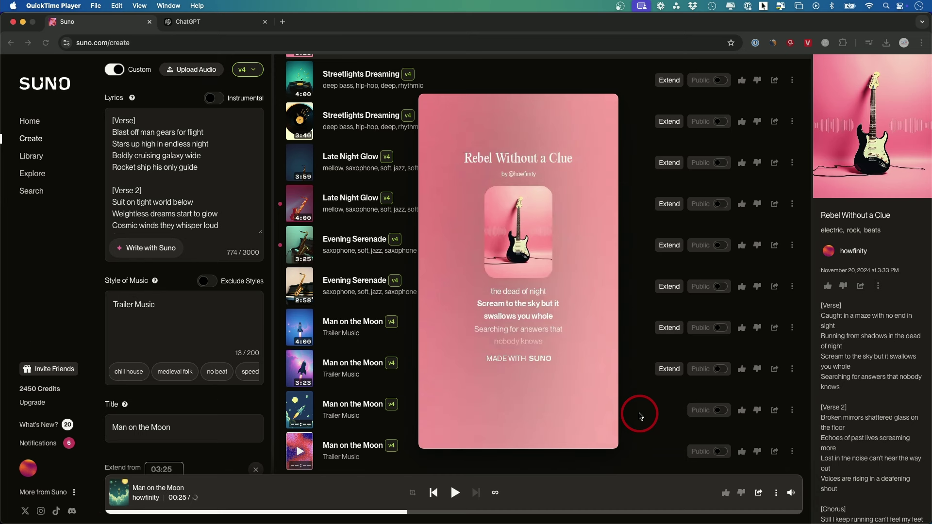
pyautogui.moveTo(535, 370)
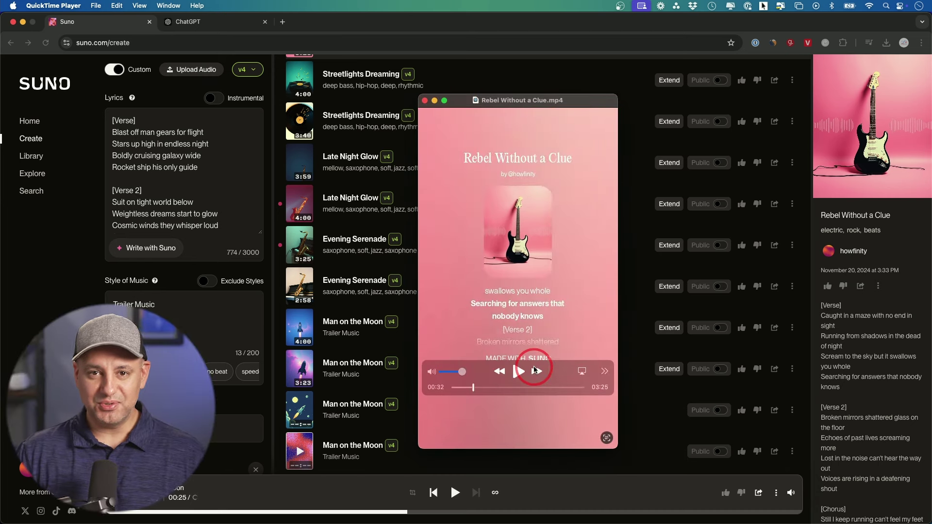